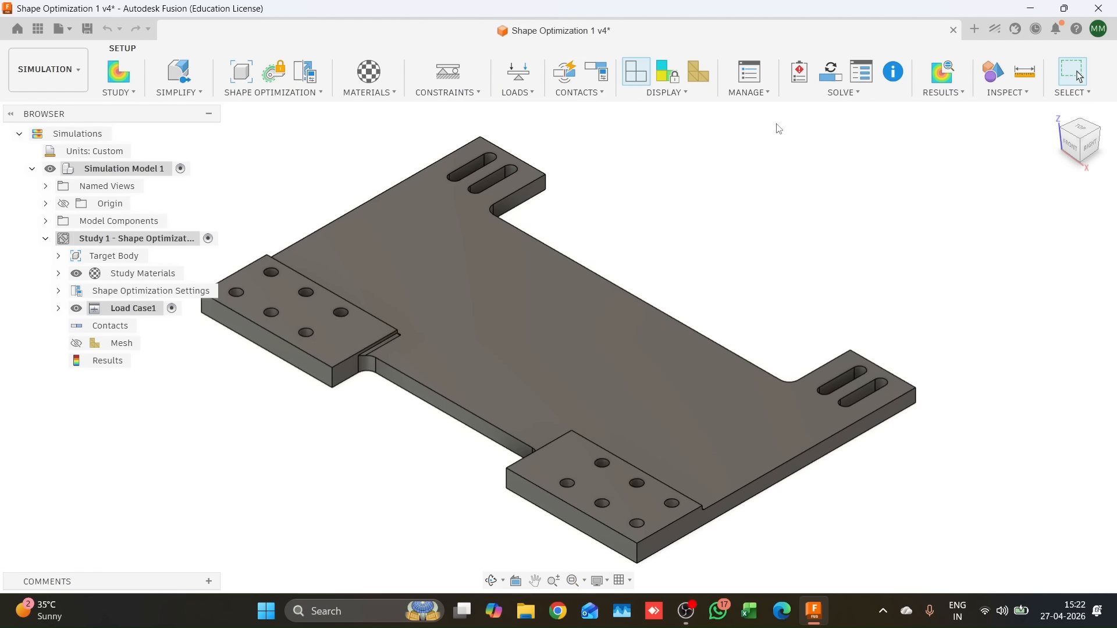
click(115, 82)
click(841, 582)
click(178, 73)
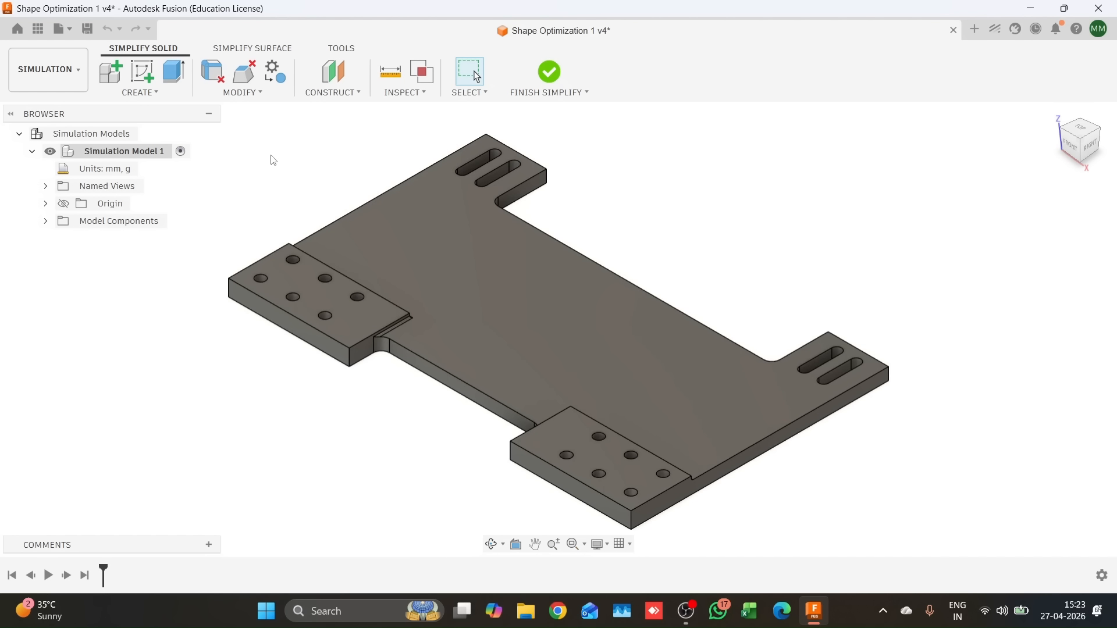
click(551, 77)
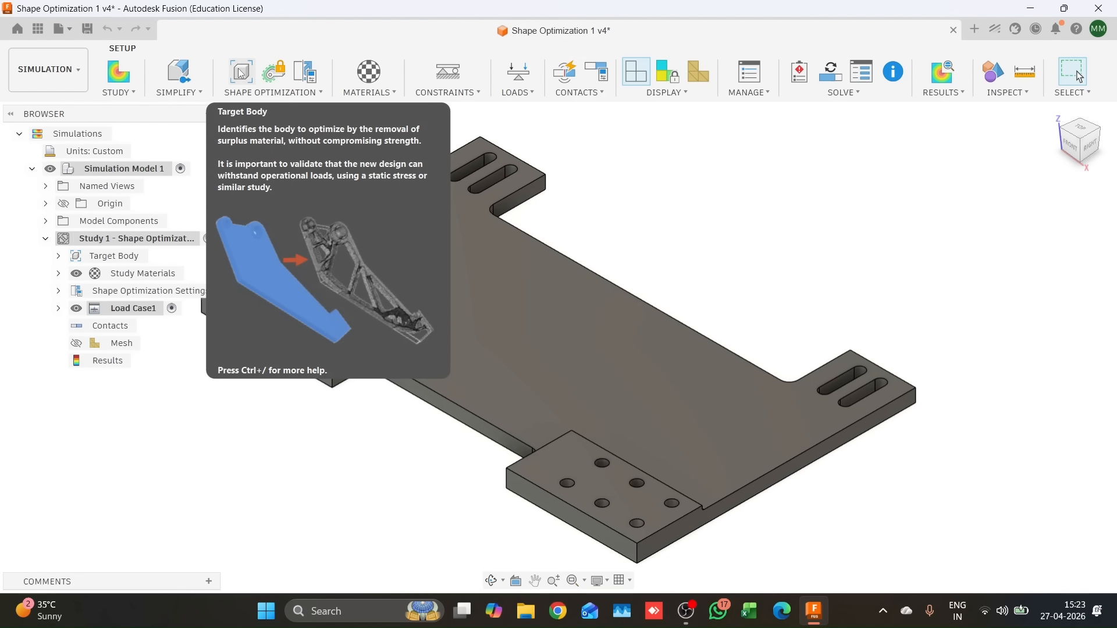
Assign the plate body as the target body of the shape optimization study.
click(241, 73)
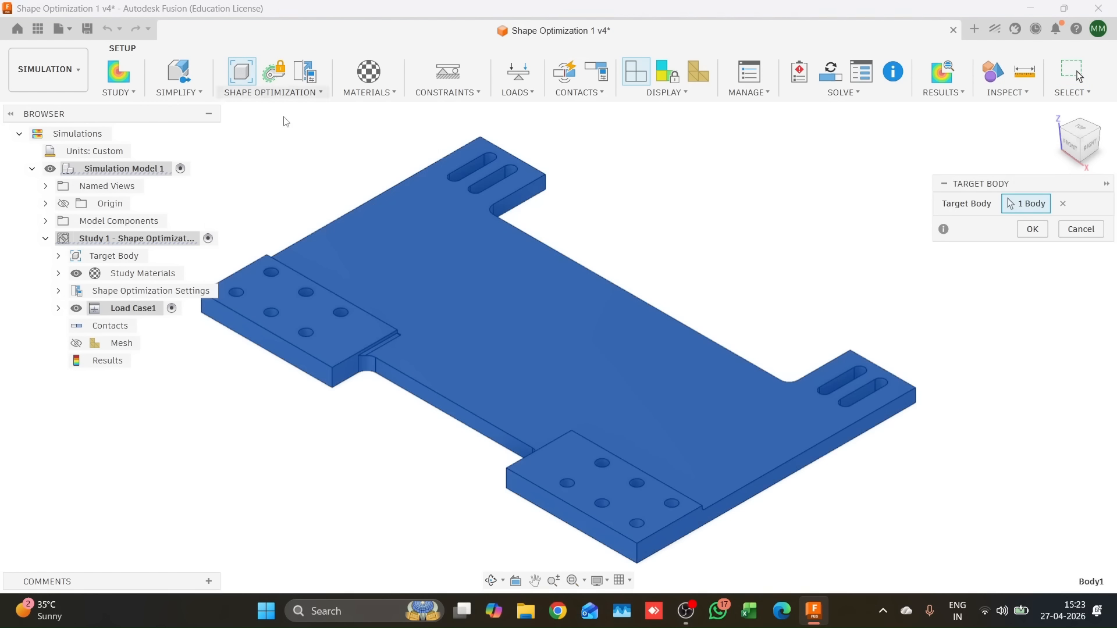
scroll(695, 323, down, 3)
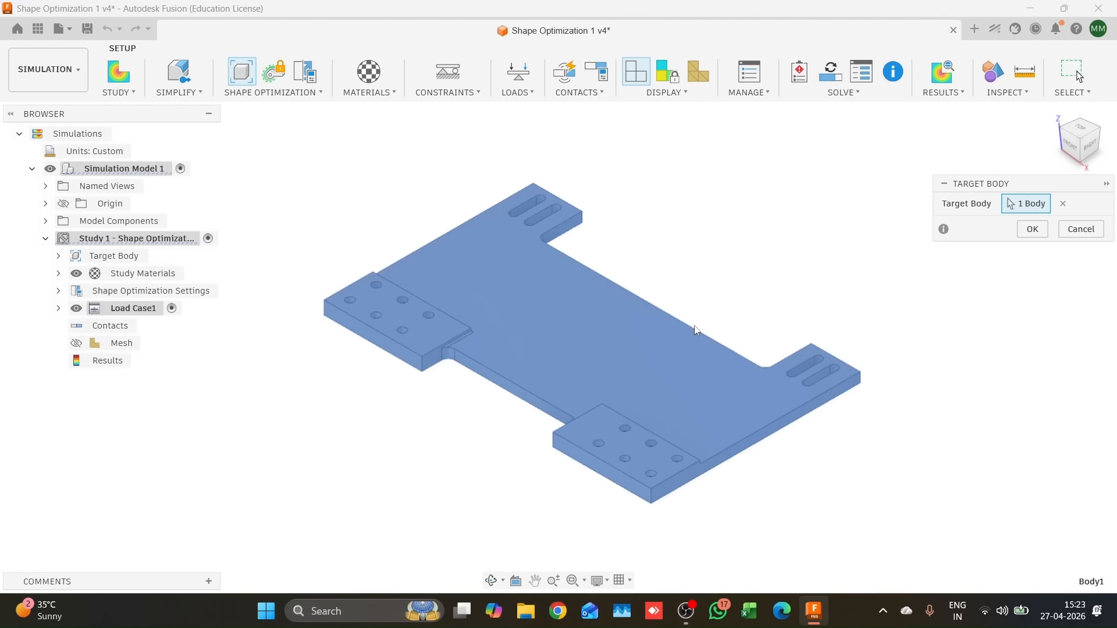
scroll(517, 233, up, 2)
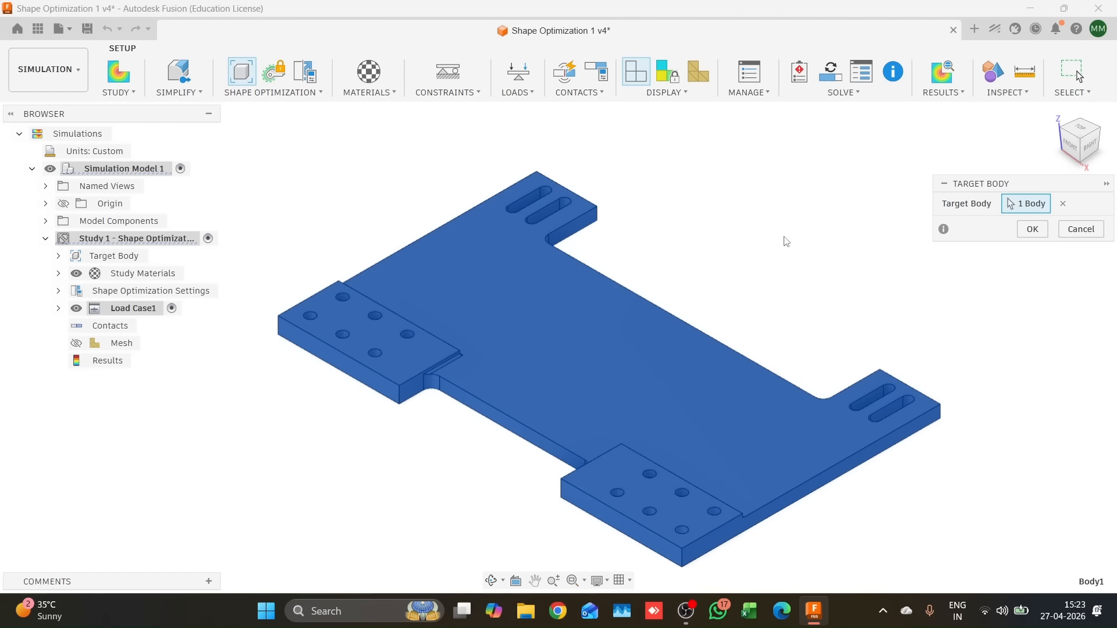
click(1033, 230)
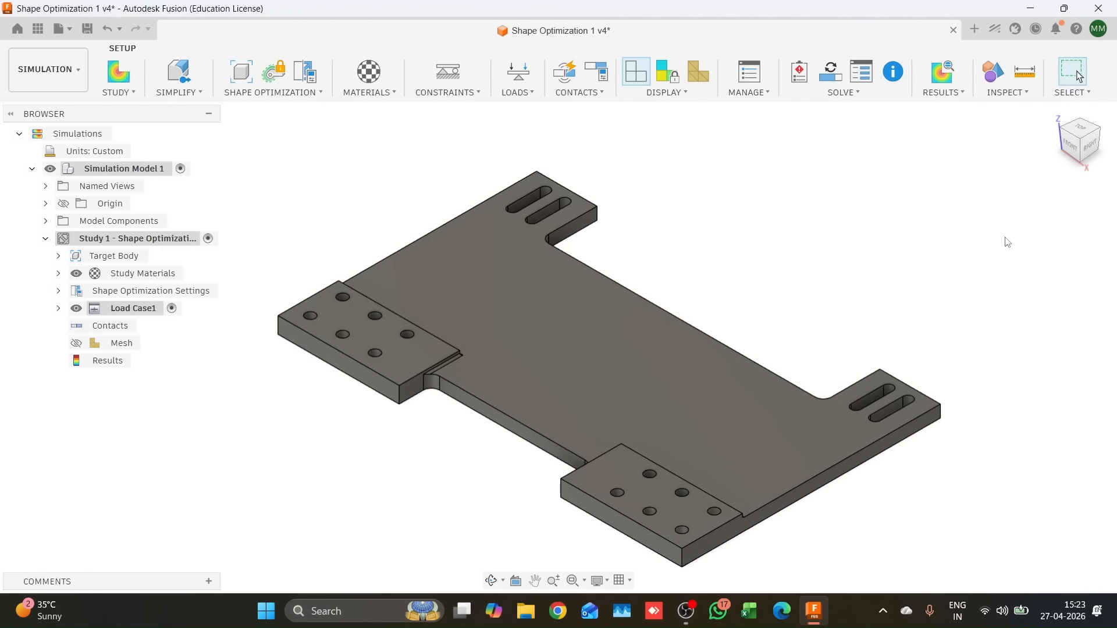
Create a box-shaped preserve region of 500 x 15 x 75 mm from a slotted tab's end face, covering both slotted tabs.
click(271, 83)
shift+middle_drag(821, 280, 644, 357)
click(550, 442)
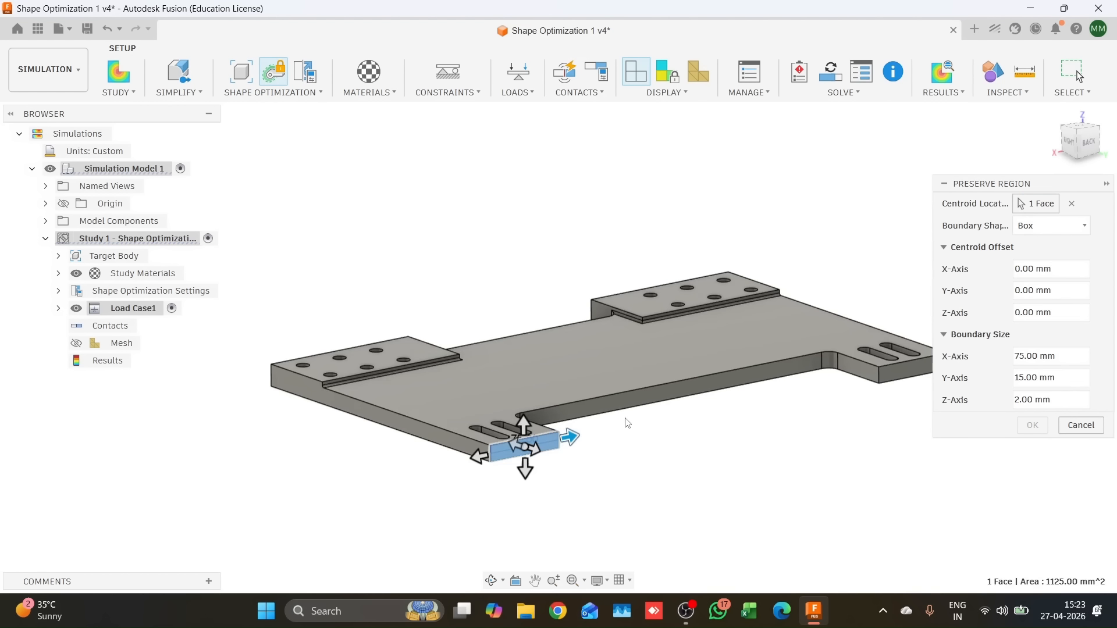
shift+middle_drag(658, 439, 669, 459)
drag(644, 488, 541, 488)
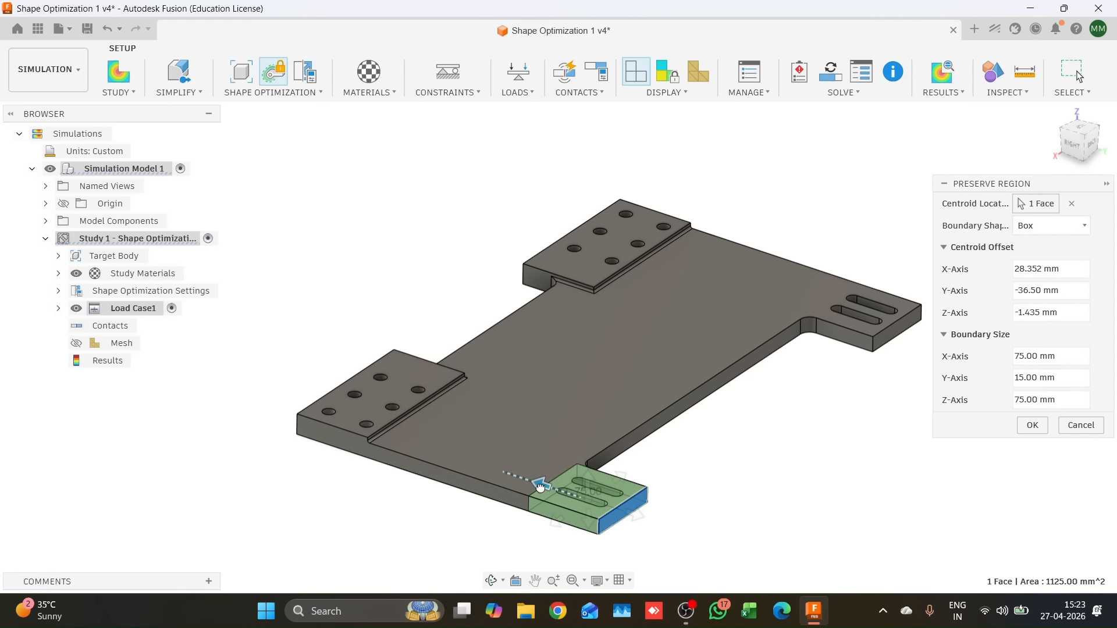
drag(625, 476, 902, 293)
shift+middle_drag(855, 483, 920, 501)
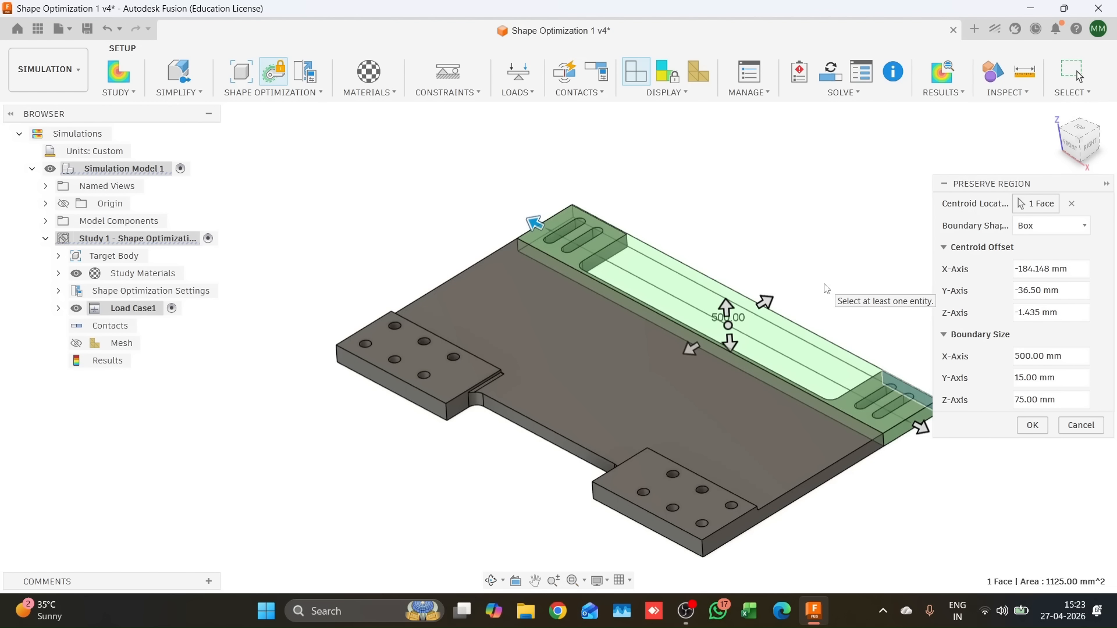
click(1032, 425)
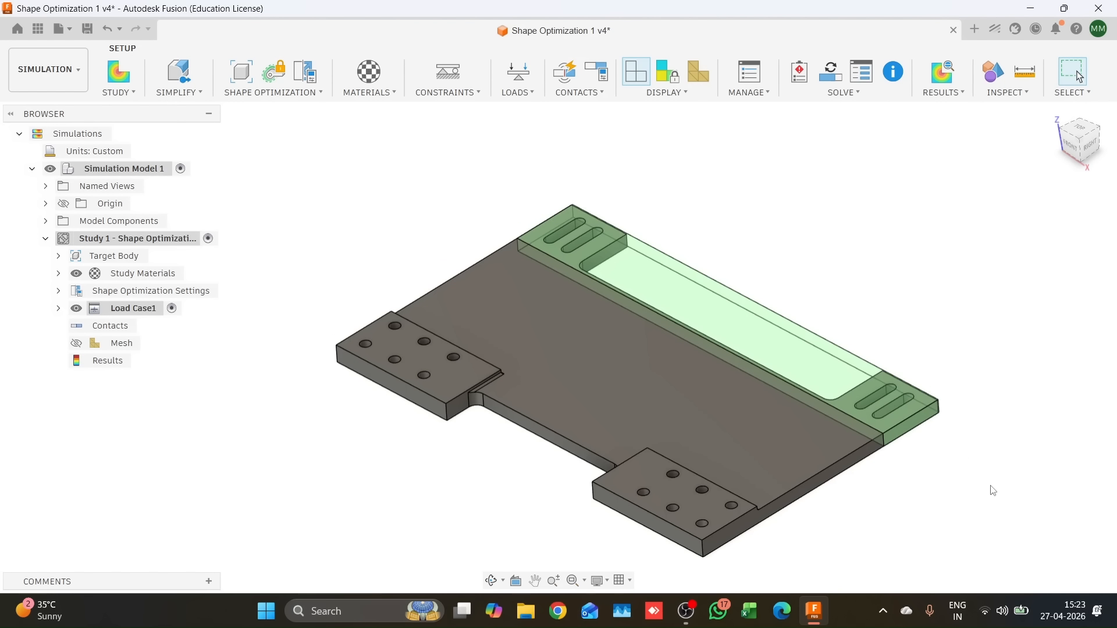
Create a second box preserve region of 500 x 20 x 100 mm from a mounting pad's outer face, covering both drilled pads.
middle_drag(993, 490, 960, 432)
click(273, 71)
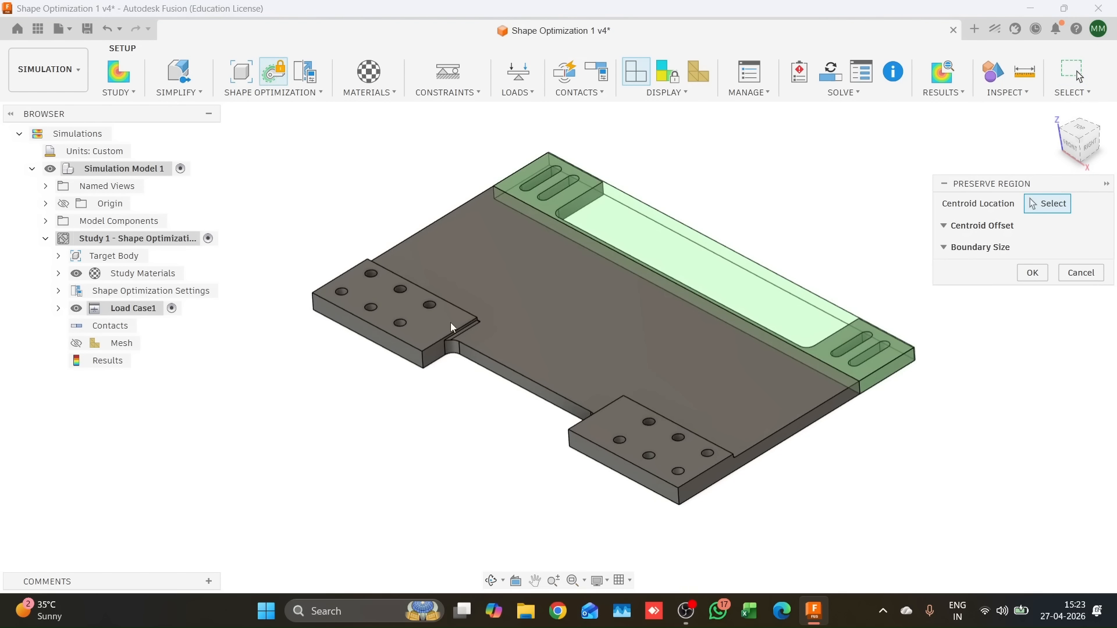
click(626, 468)
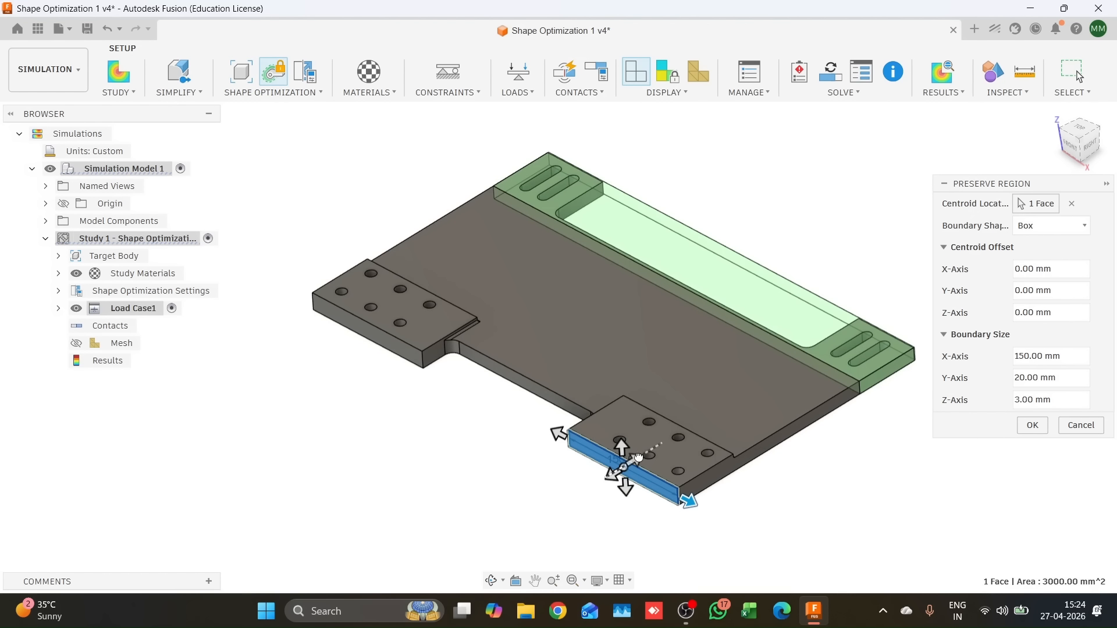
drag(638, 456, 717, 433)
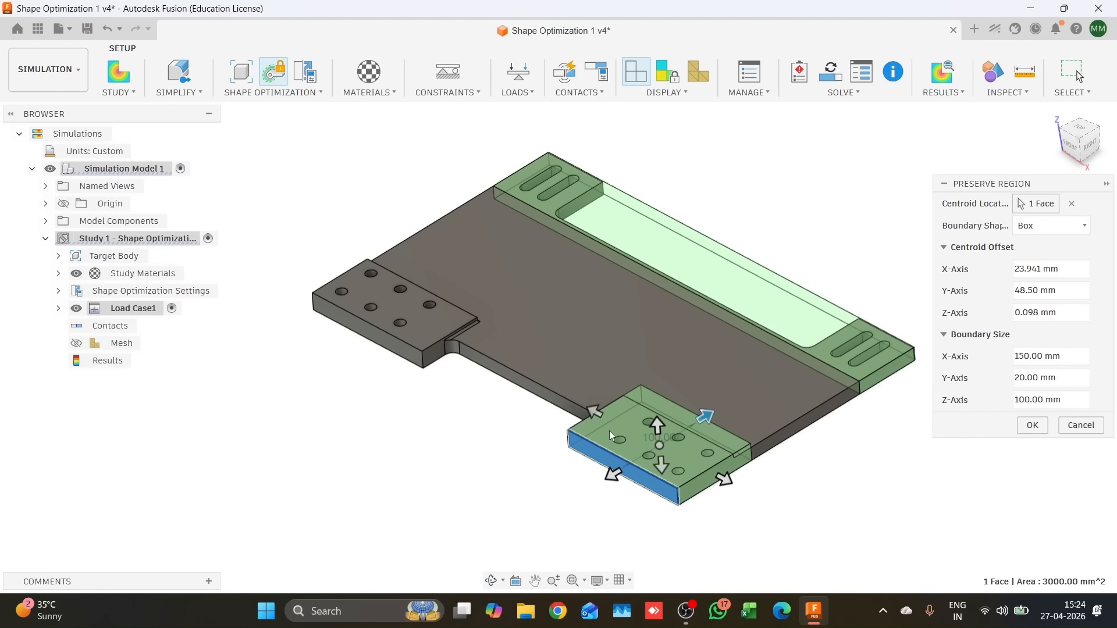
drag(594, 414, 309, 318)
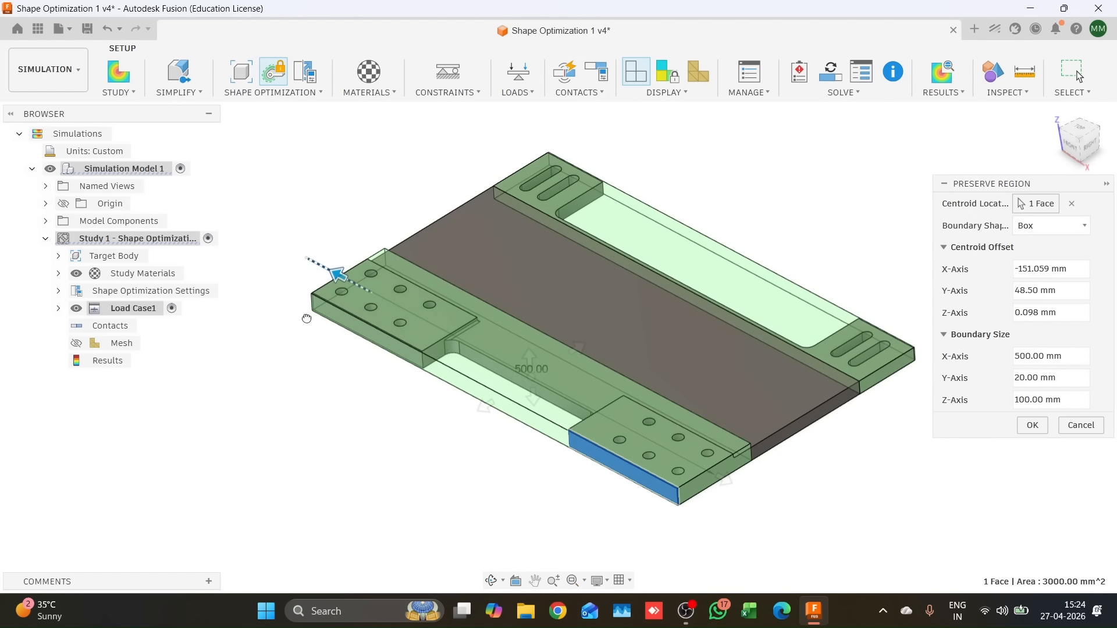
click(1033, 425)
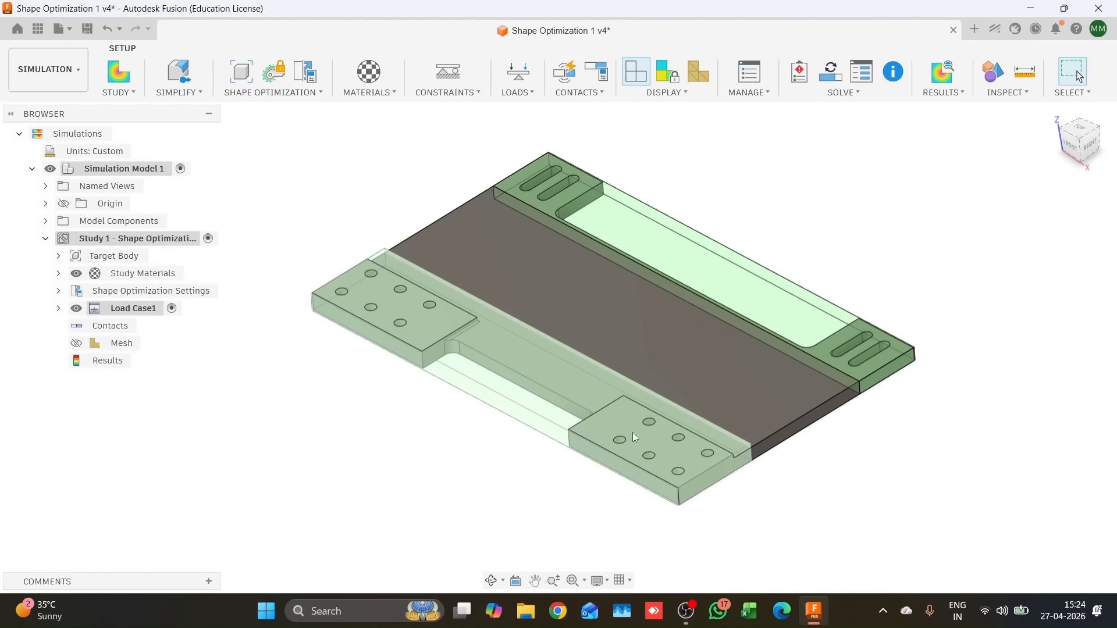
Set the target mass in the shape optimization criteria to less than or equal to 60%.
shift+middle_drag(1067, 419, 870, 437)
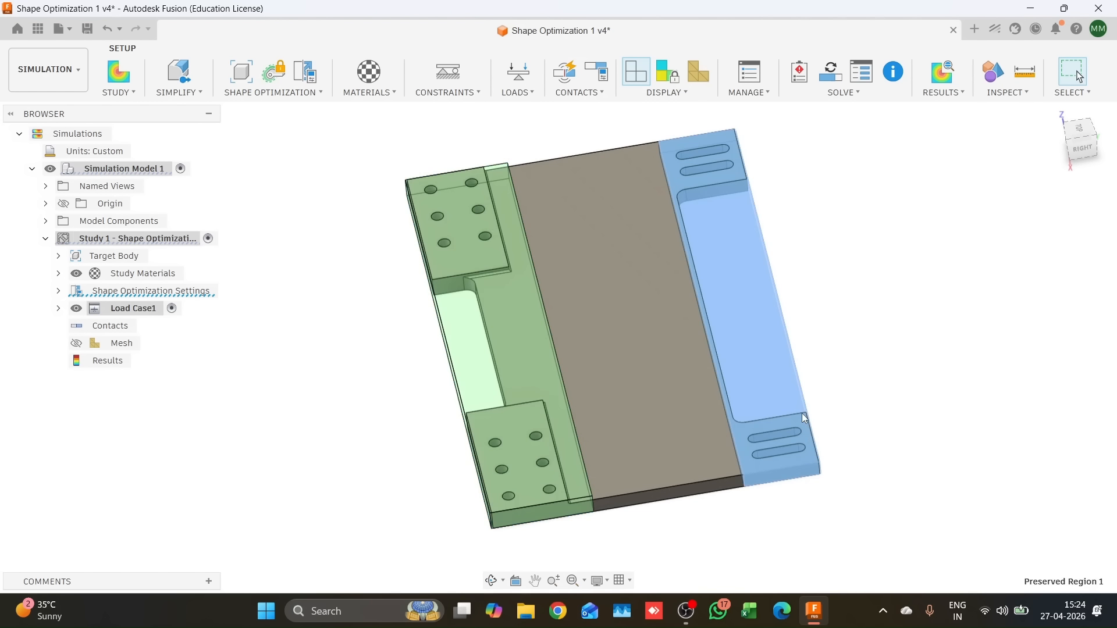
shift+middle_drag(878, 341, 908, 336)
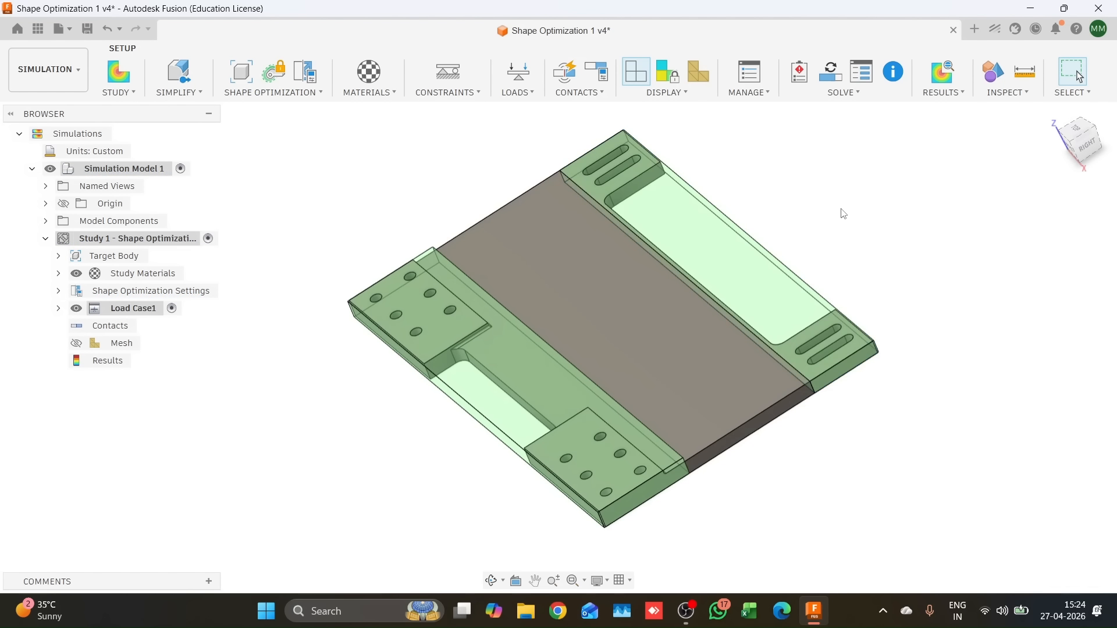
click(300, 93)
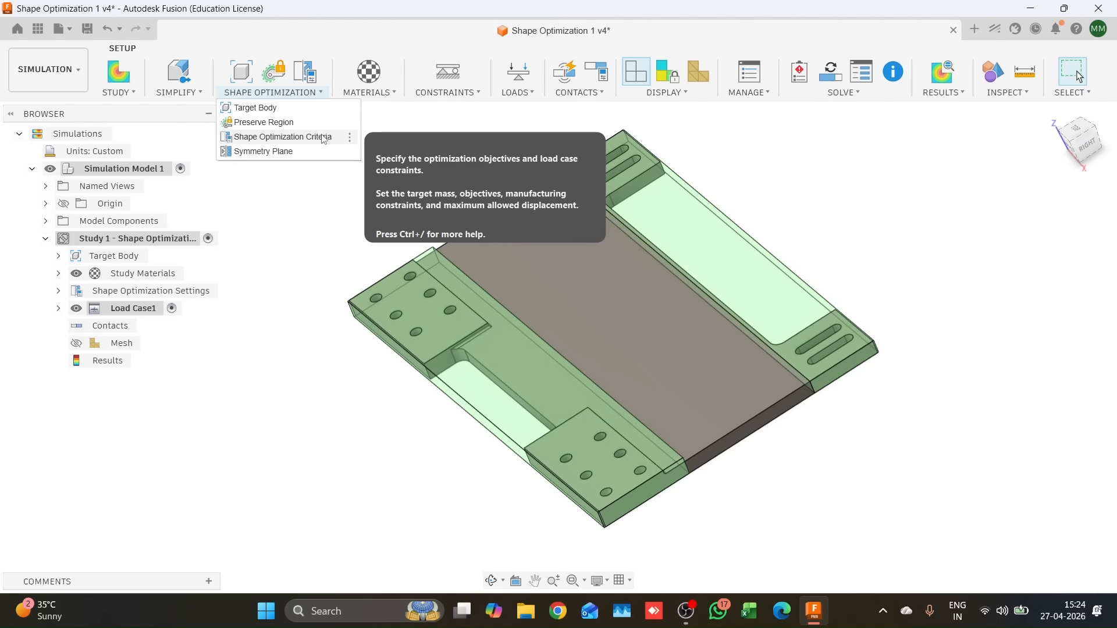
click(281, 139)
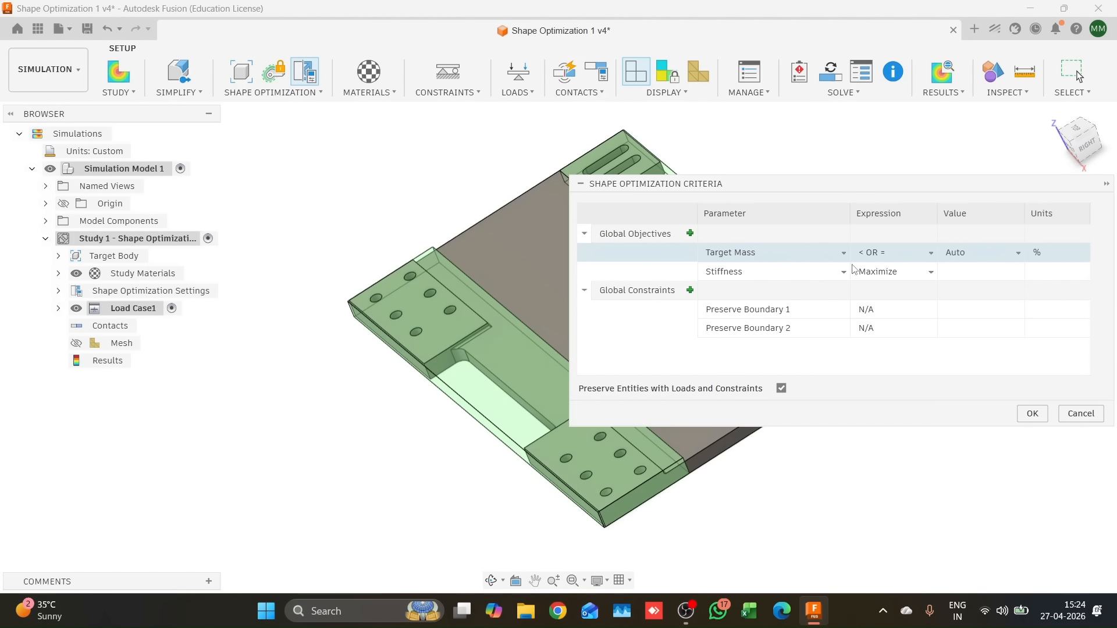
click(966, 257)
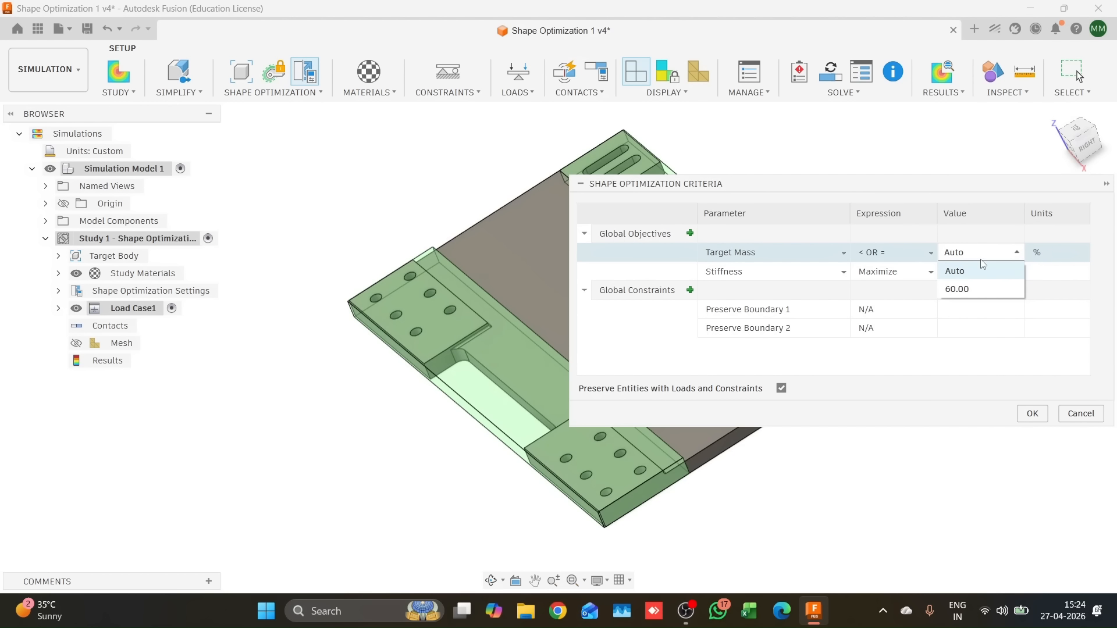
click(968, 290)
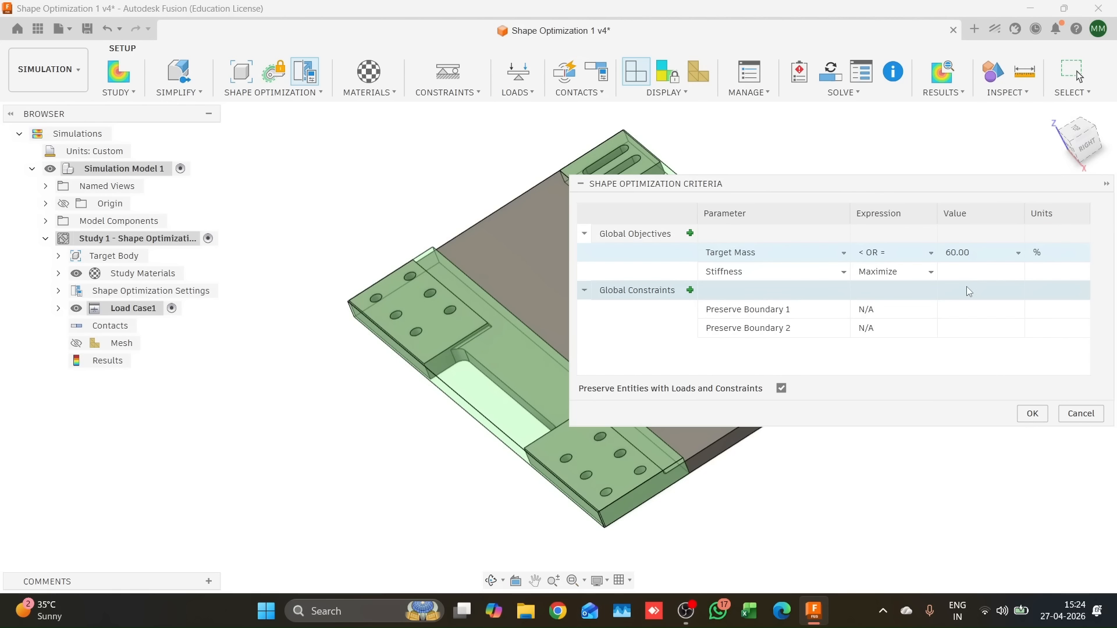
click(1032, 413)
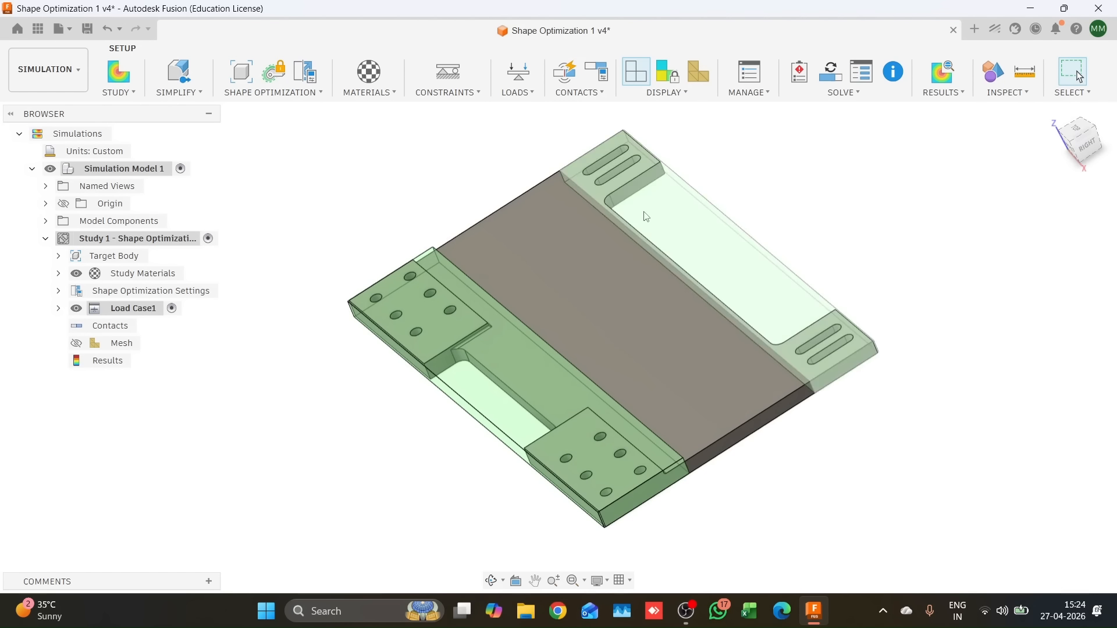
Define symmetry for the optimization using the origin's XY plane as the reference and activating symmetry planes 1 and 2.
click(285, 92)
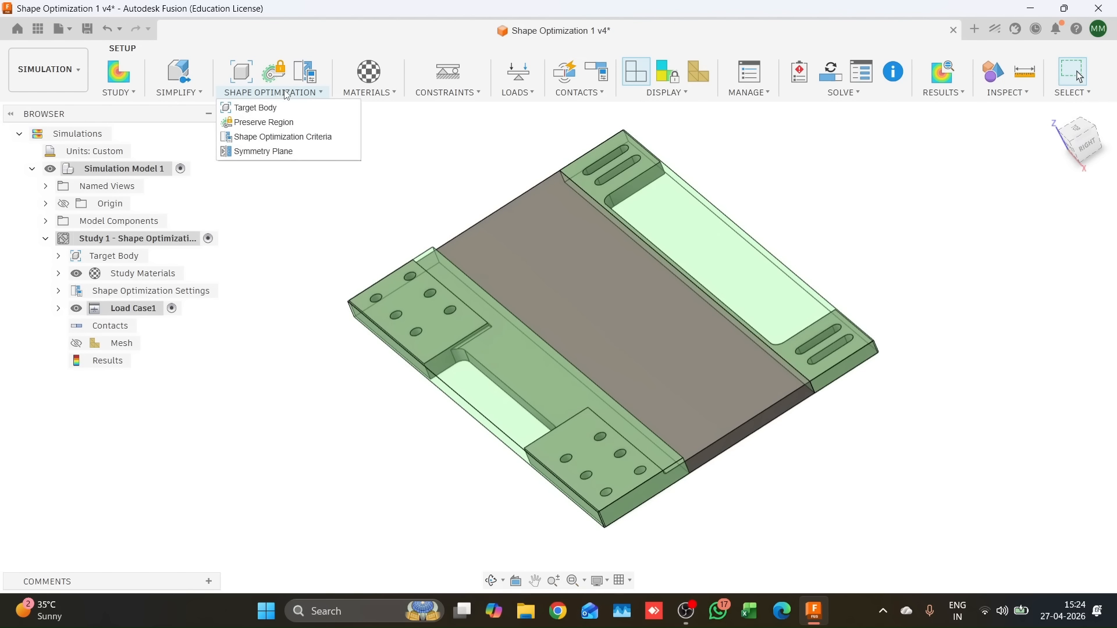
click(300, 157)
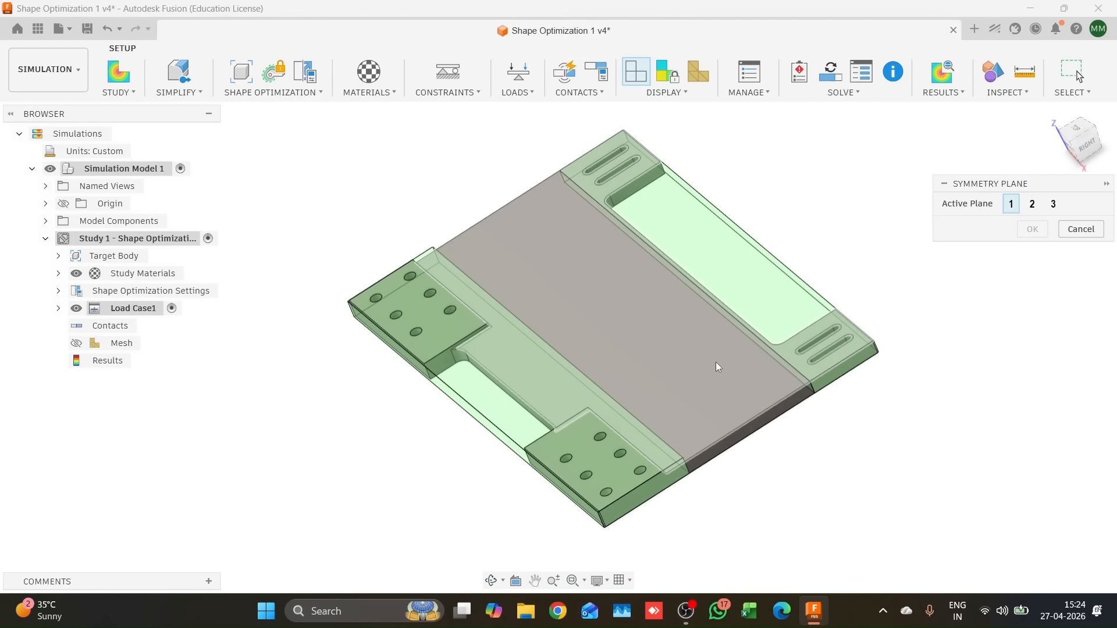
shift+middle_drag(898, 465, 931, 452)
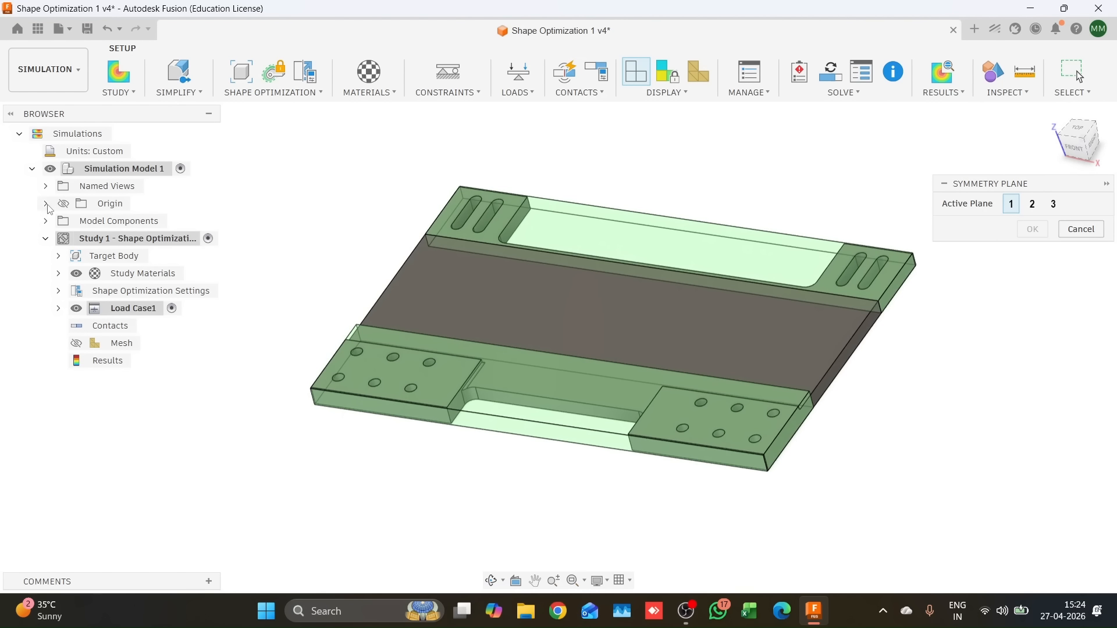
click(46, 203)
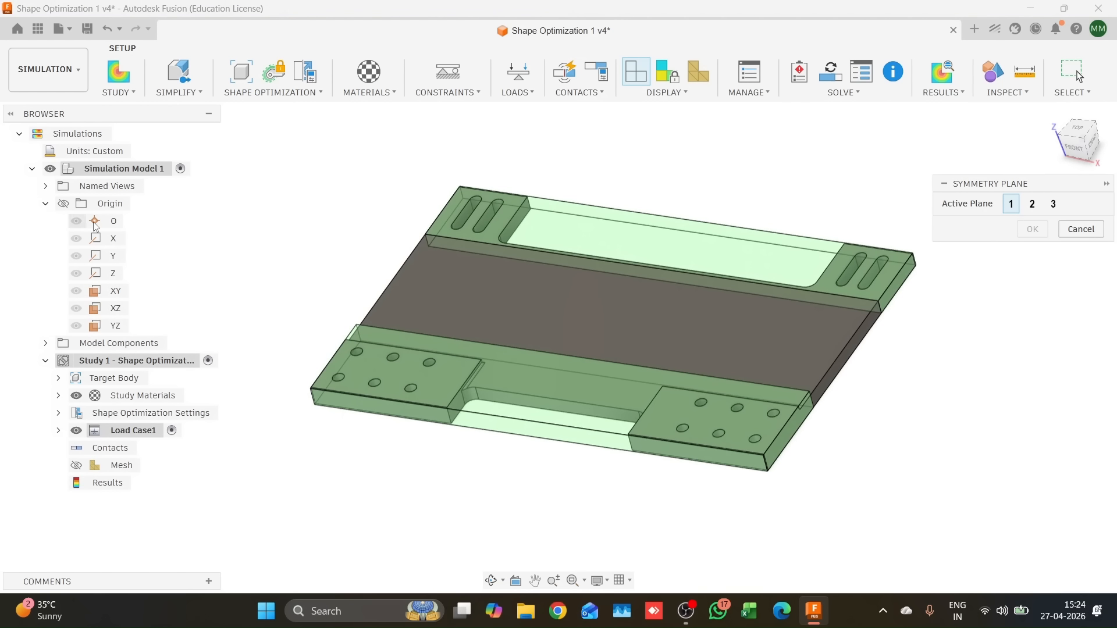
click(117, 291)
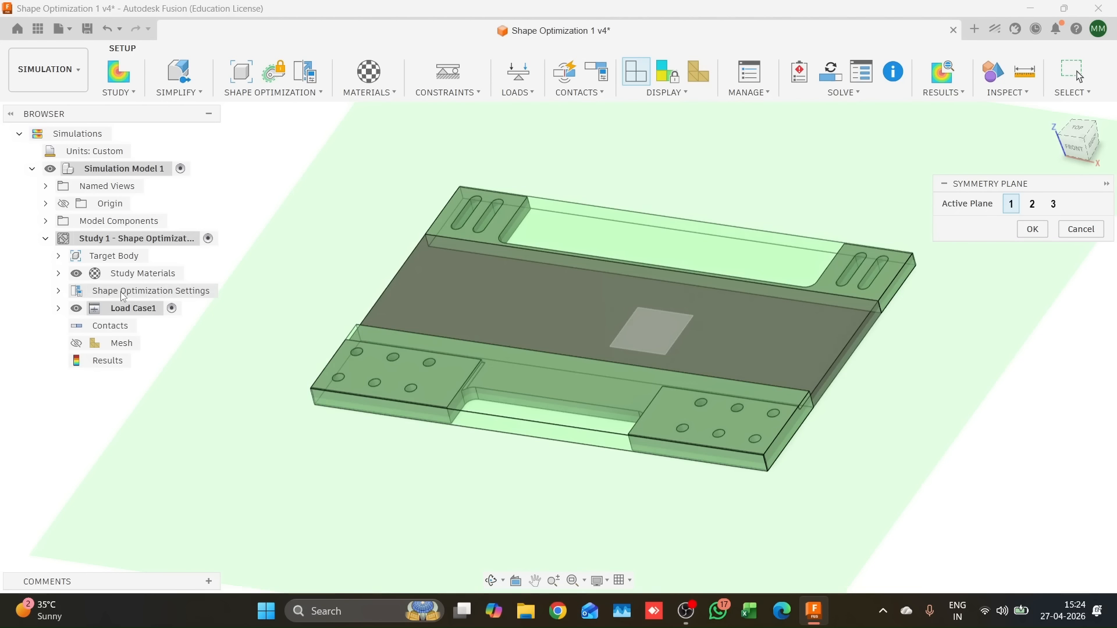
click(1033, 204)
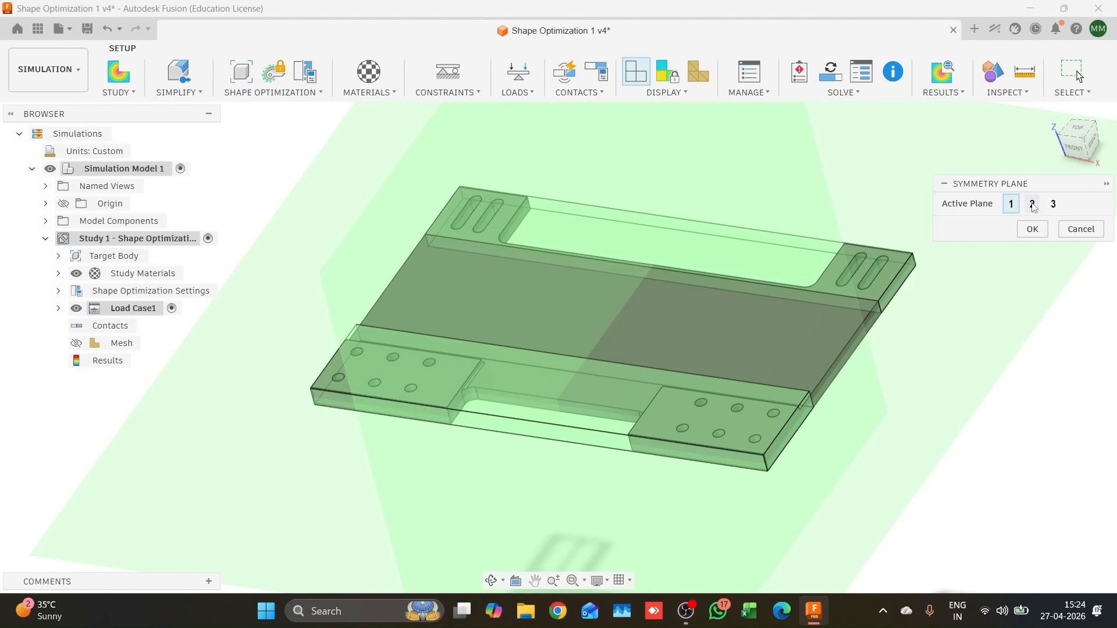
shift+middle_drag(882, 387, 891, 349)
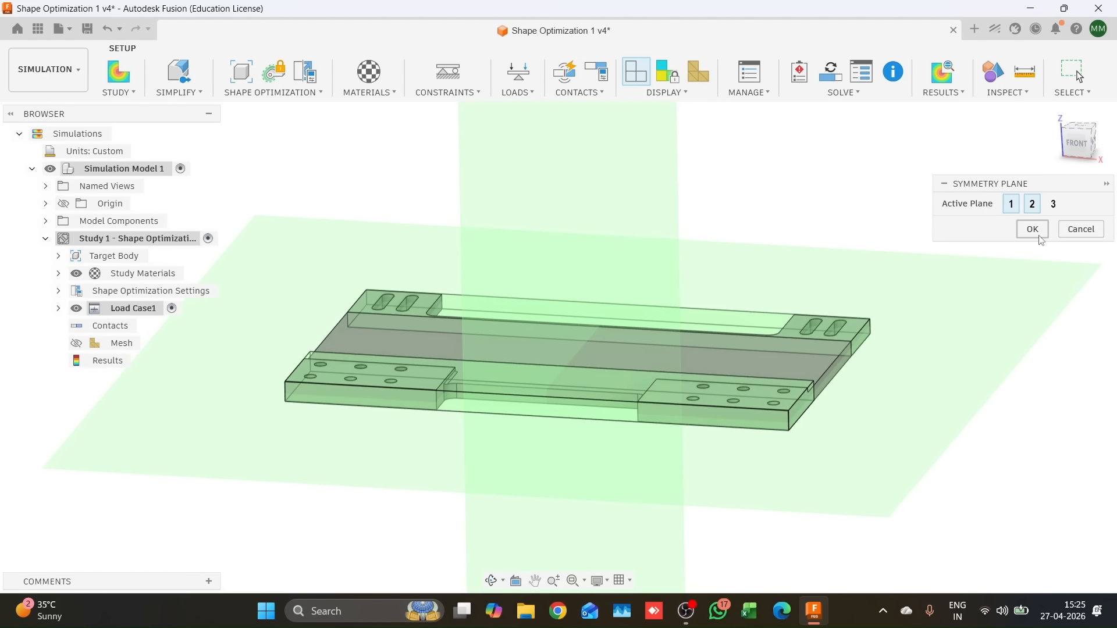
click(1033, 229)
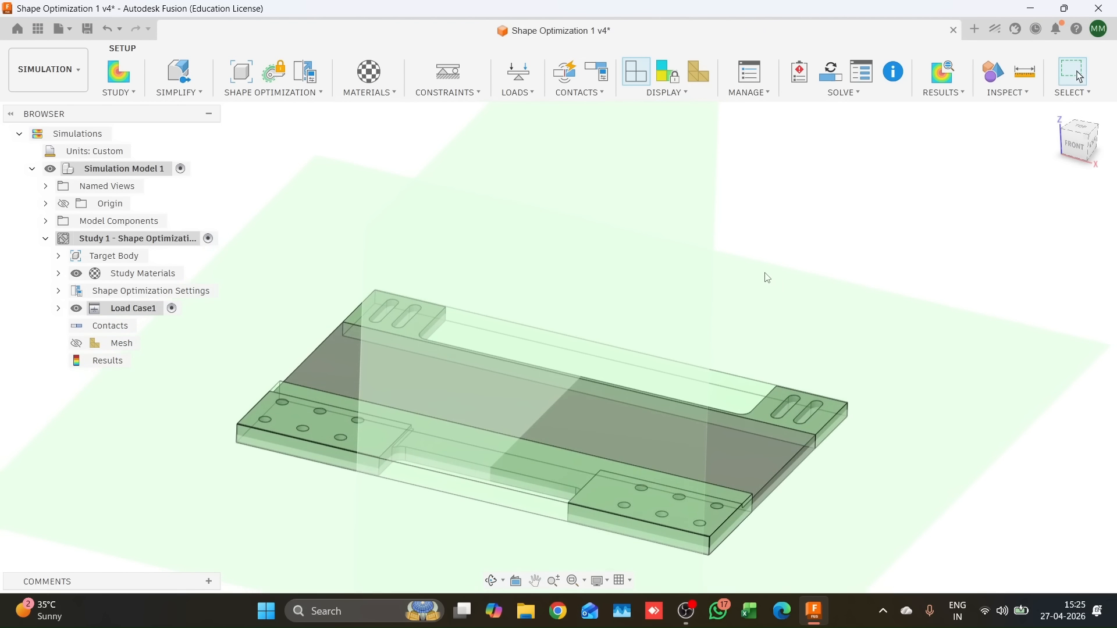
Review the material properties of the plate's steel in the study materials, keeping the study material as Same as Model.
click(370, 72)
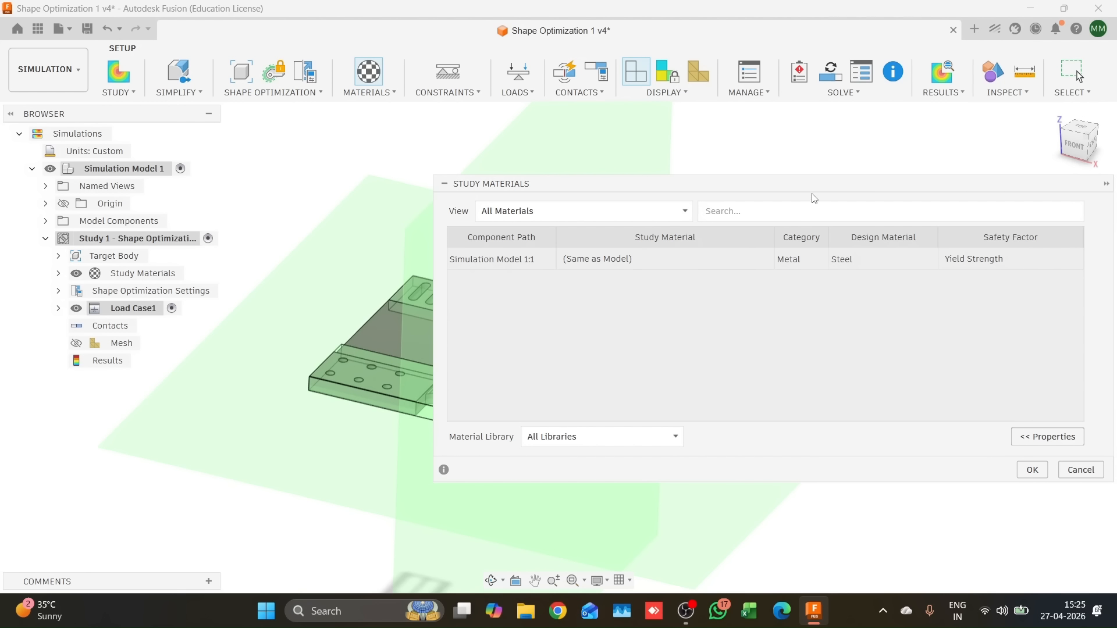
drag(815, 185, 750, 164)
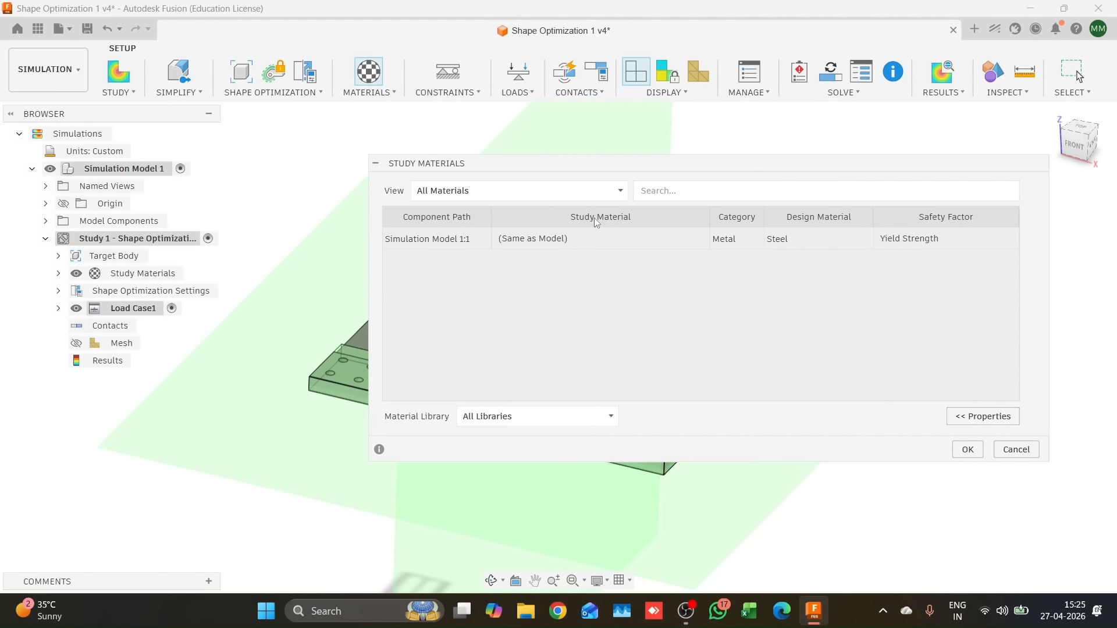
click(794, 240)
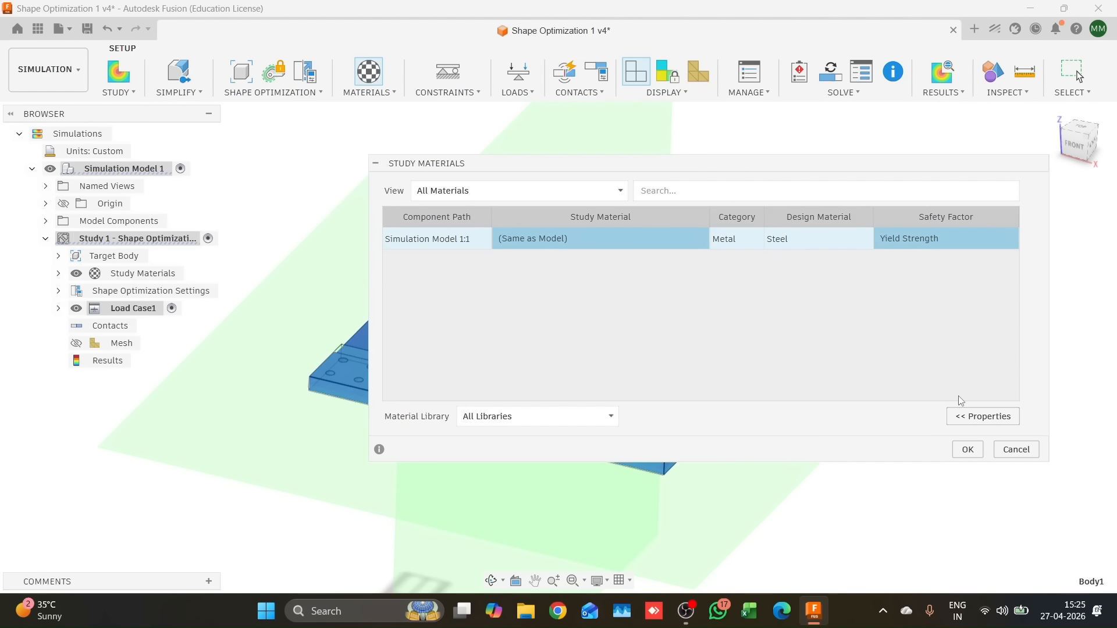
click(979, 416)
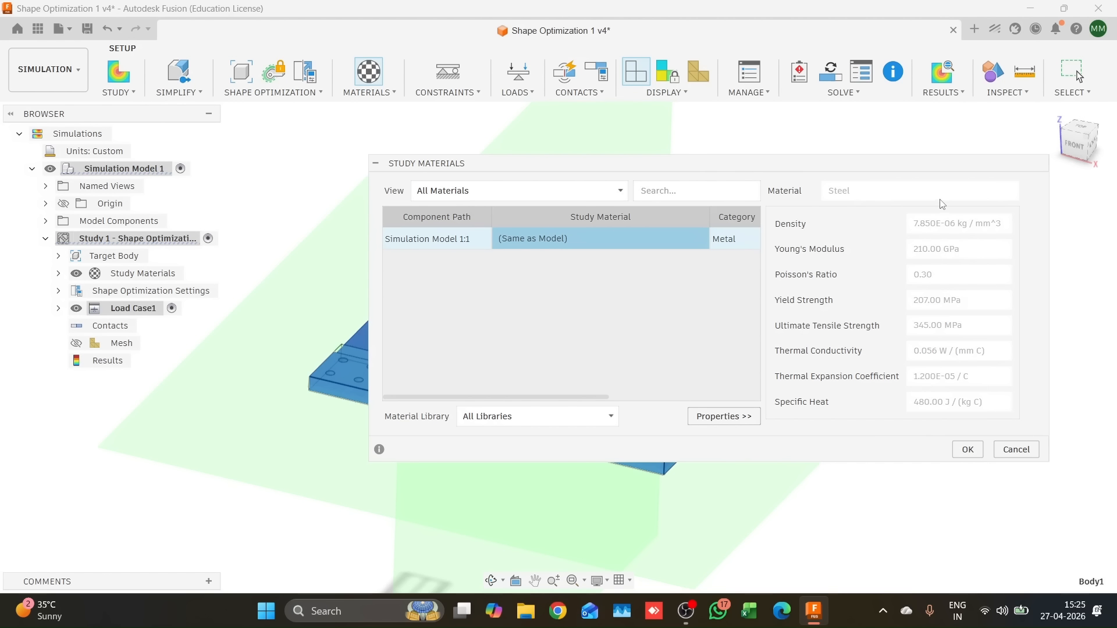
click(975, 447)
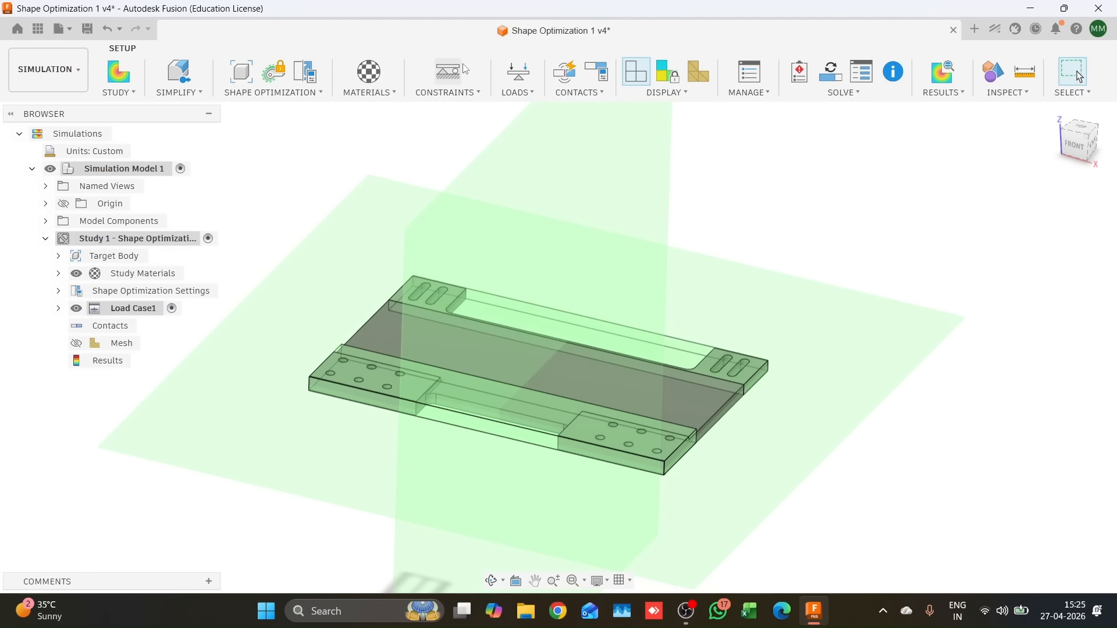
Apply a fixed structural constraint in Ux, Uy and Uz to the top faces of the two drilled mounting pads.
click(448, 72)
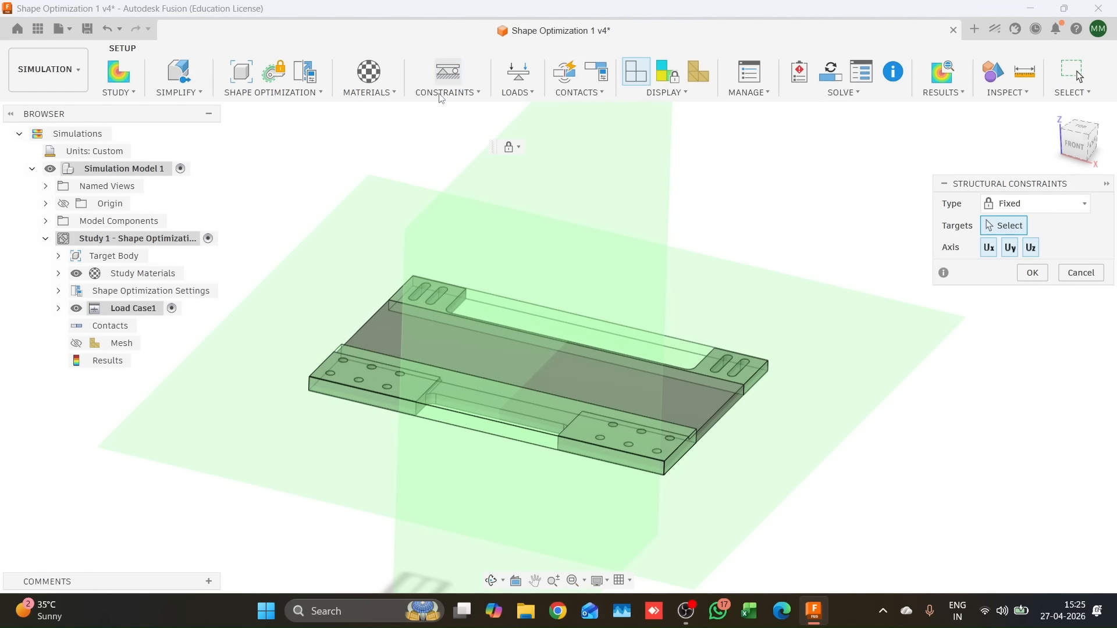
click(381, 380)
click(664, 445)
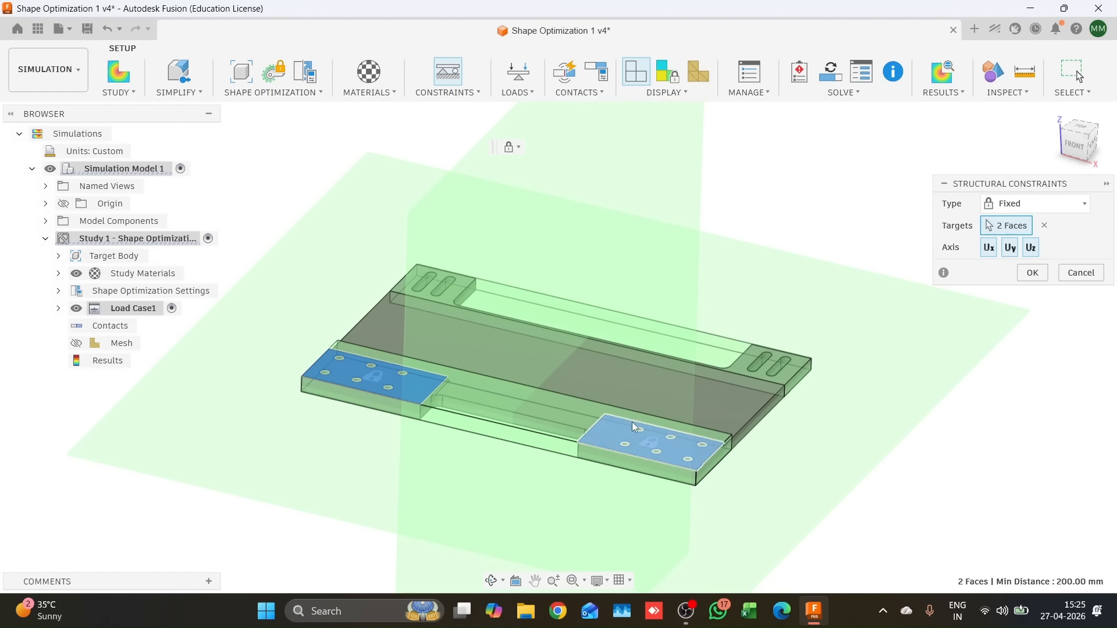
click(1034, 208)
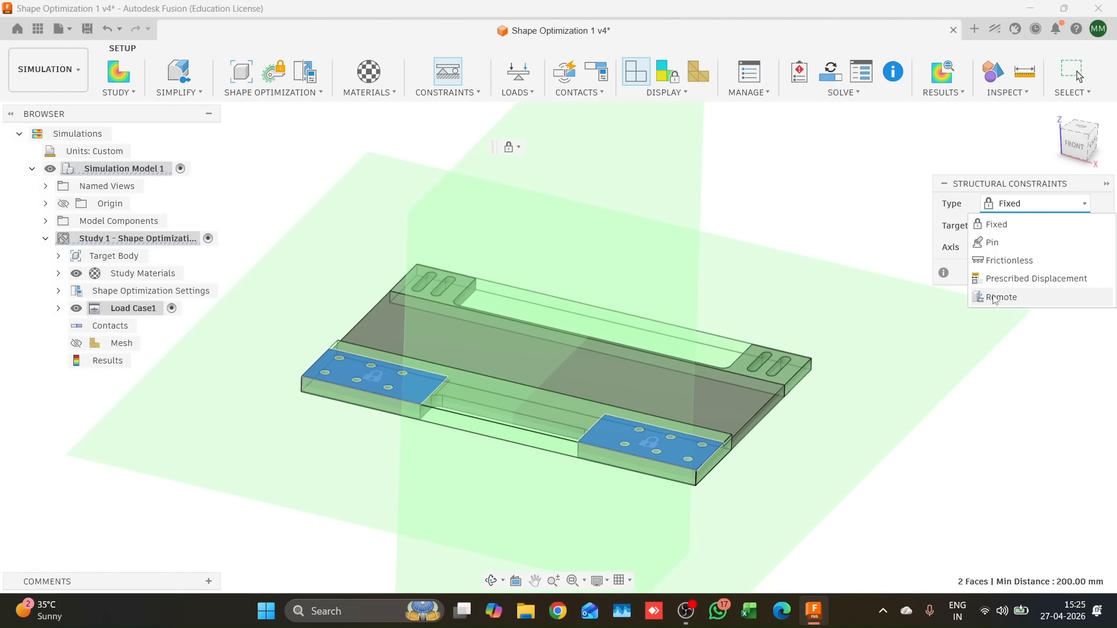
click(998, 227)
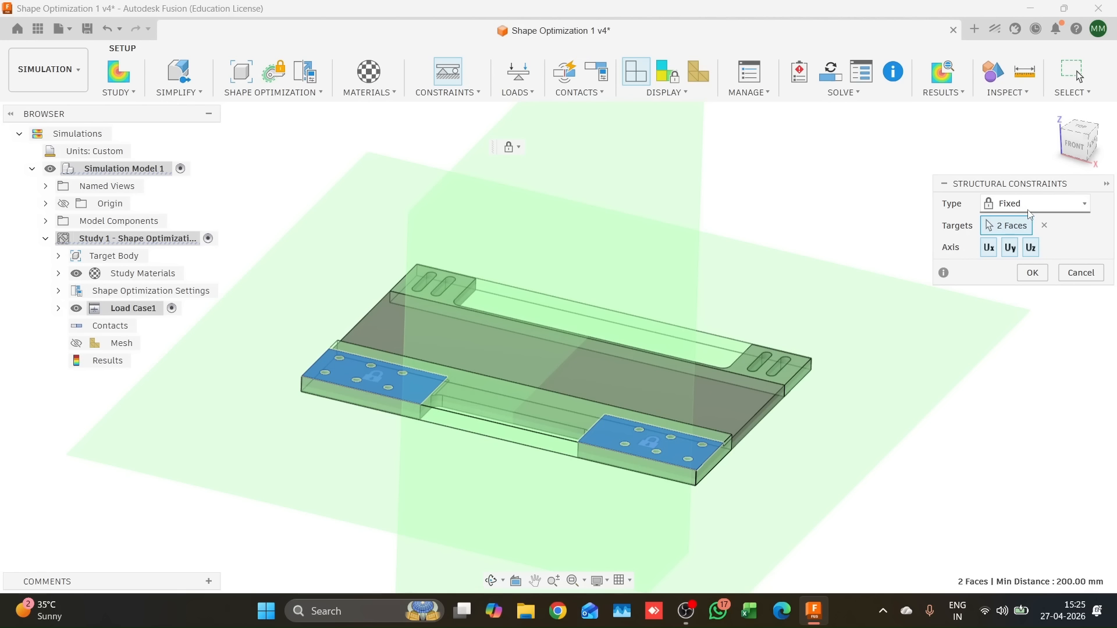
click(1032, 273)
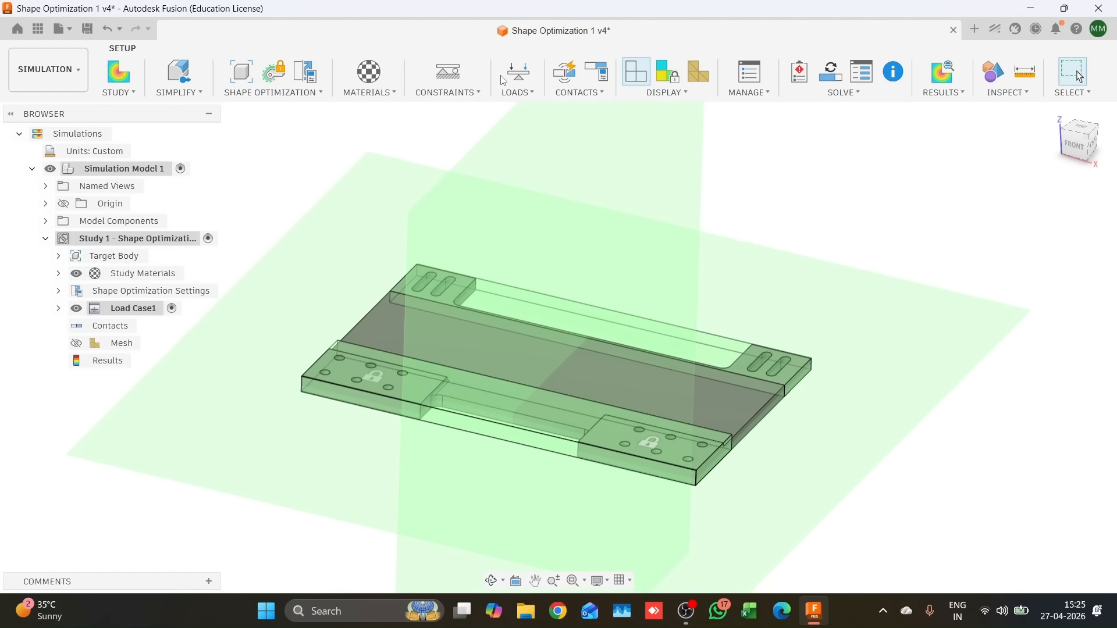
Apply a 100 N force load to the outer flat walls of the outermost slot on each of the plate's two slotted pads.
click(520, 72)
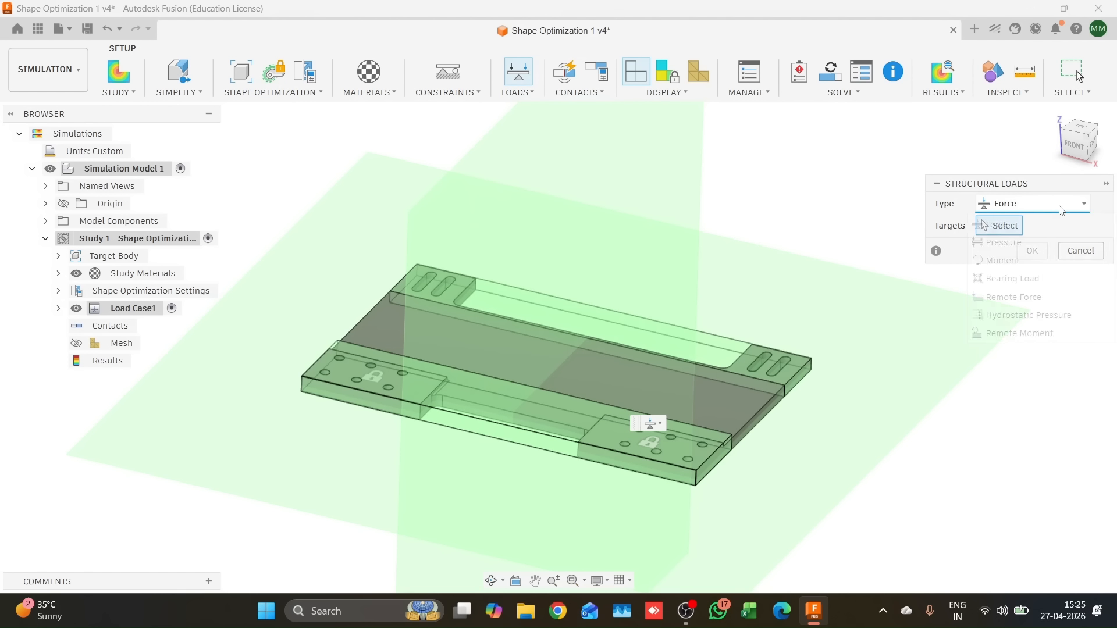
click(1002, 203)
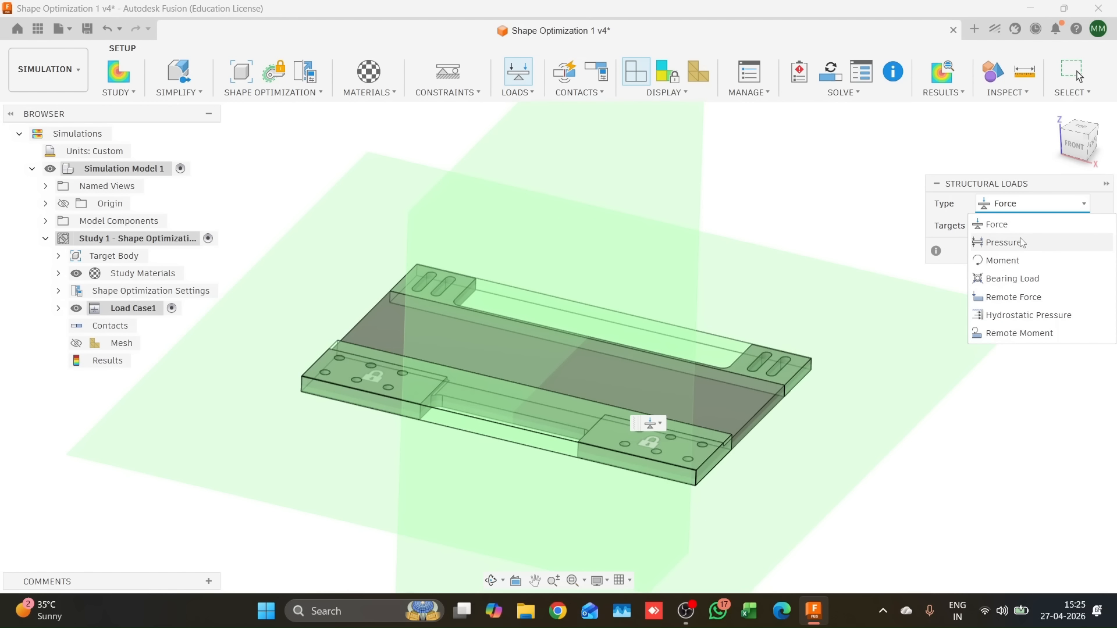
click(996, 225)
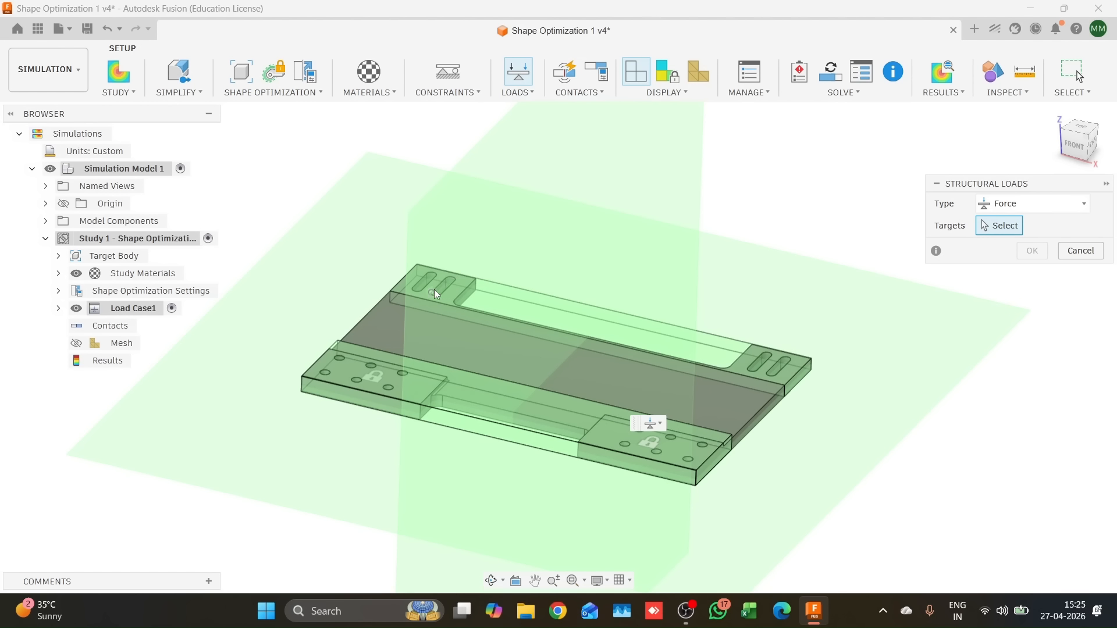
scroll(434, 289, up, 6)
click(393, 296)
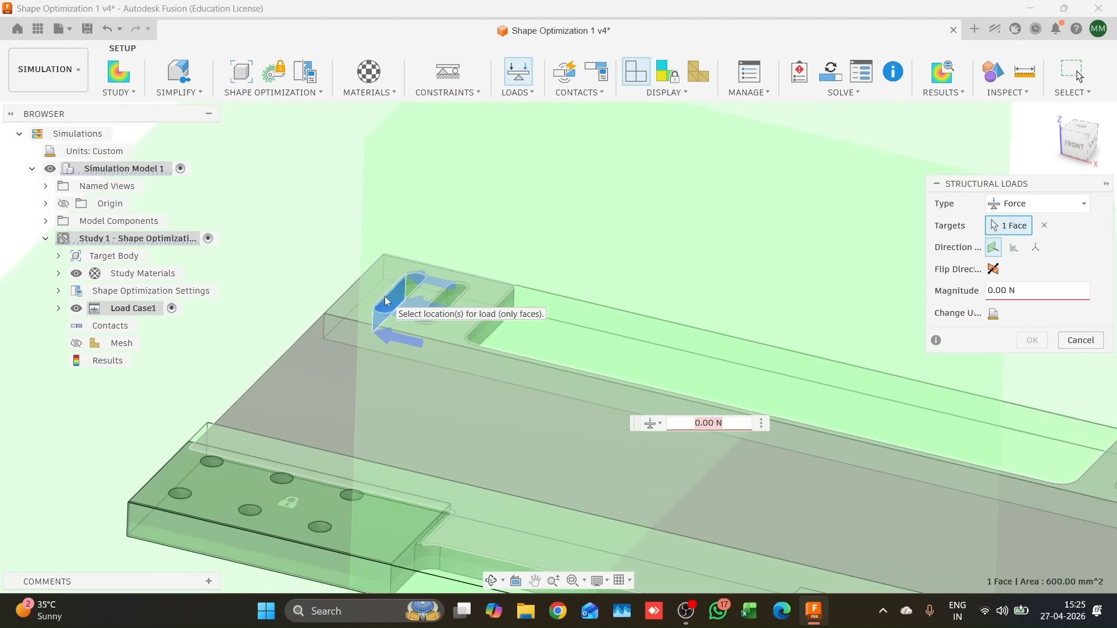
scroll(385, 296, down, 6)
shift+middle_drag(663, 279, 687, 277)
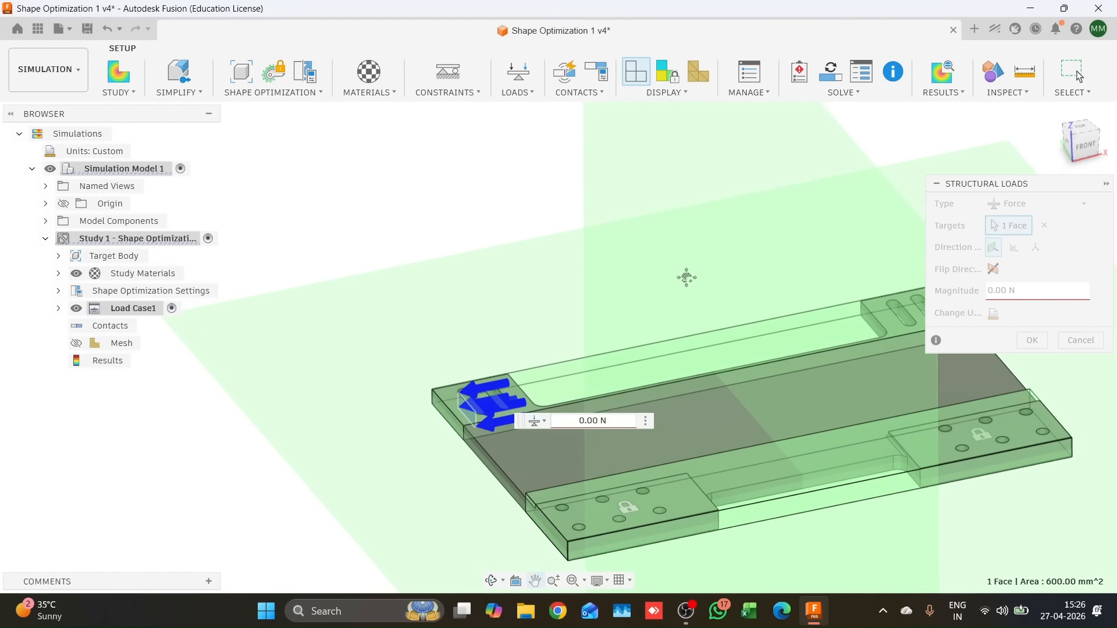
scroll(797, 327, up, 5)
click(820, 335)
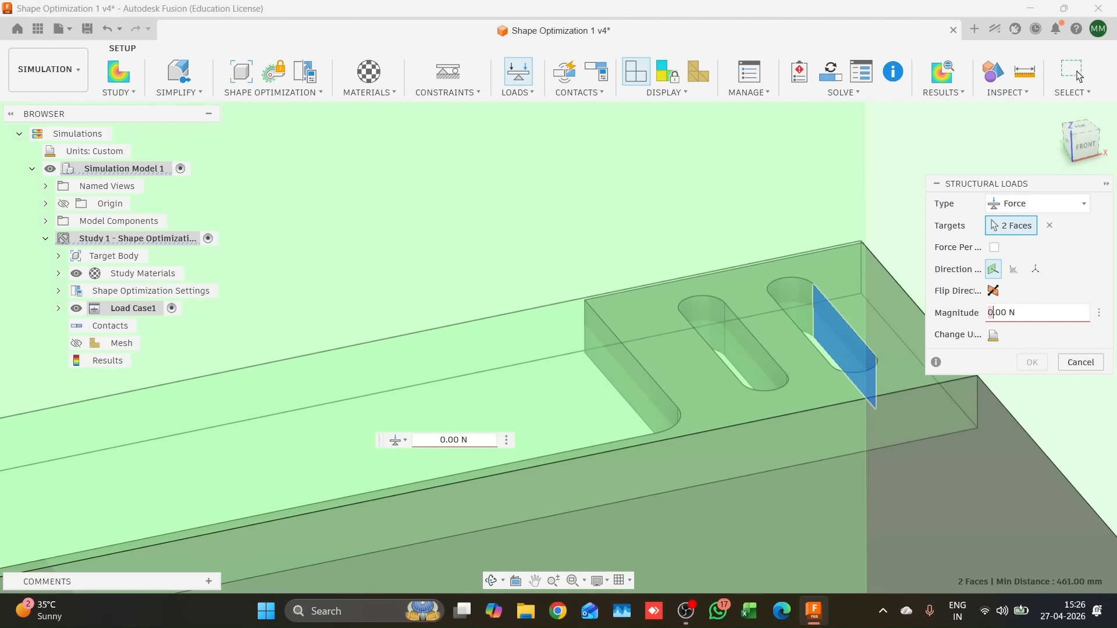
text(100)
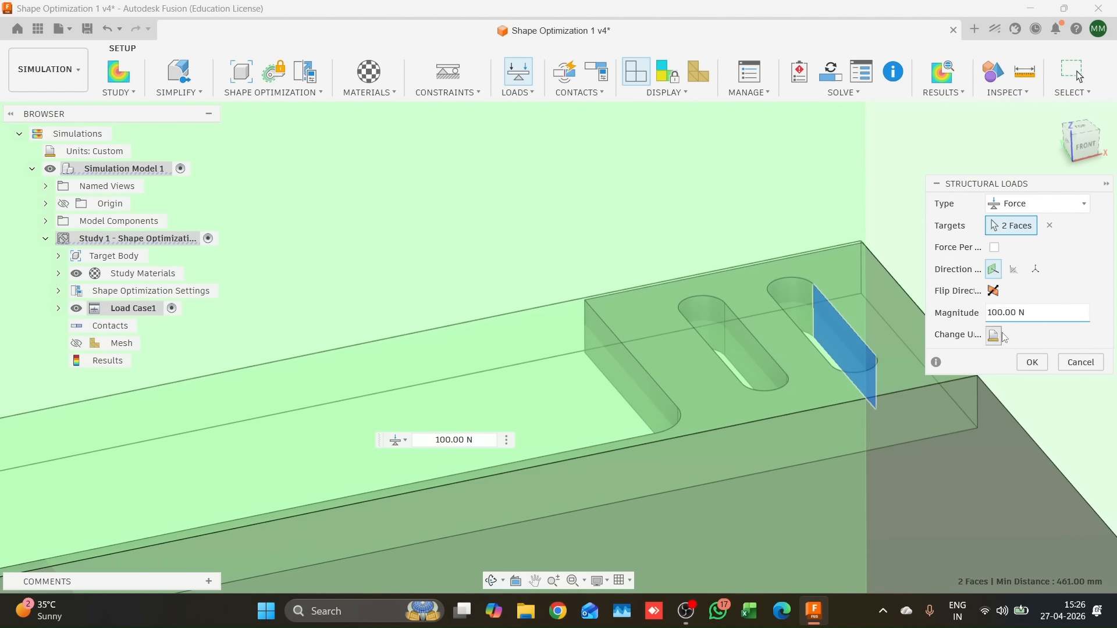
click(1032, 362)
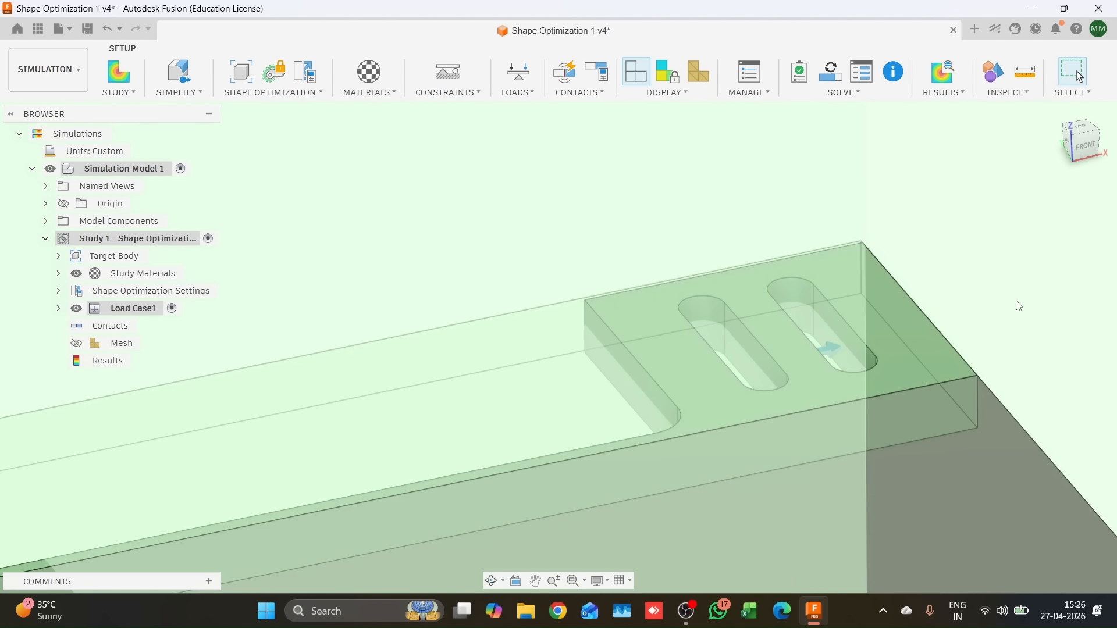
Compute the mesh for the plate and display it on the model.
click(1054, 113)
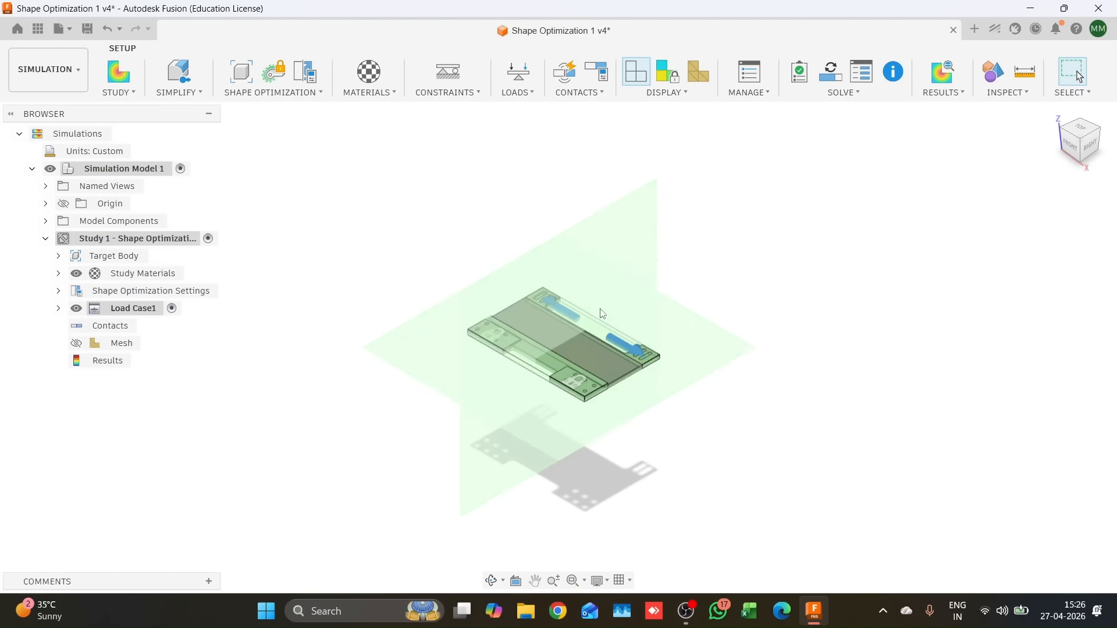
scroll(559, 351, up, 5)
mouse_move(802, 204)
middle_down()
mouse_move(801, 250)
mouse_move(824, 250)
middle_up()
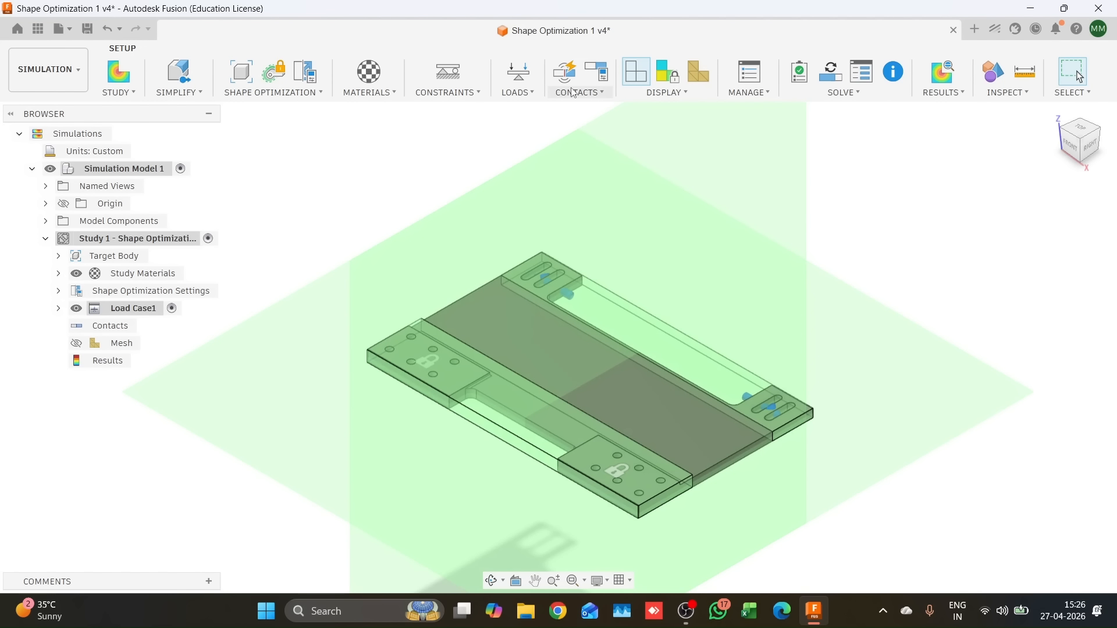
click(703, 75)
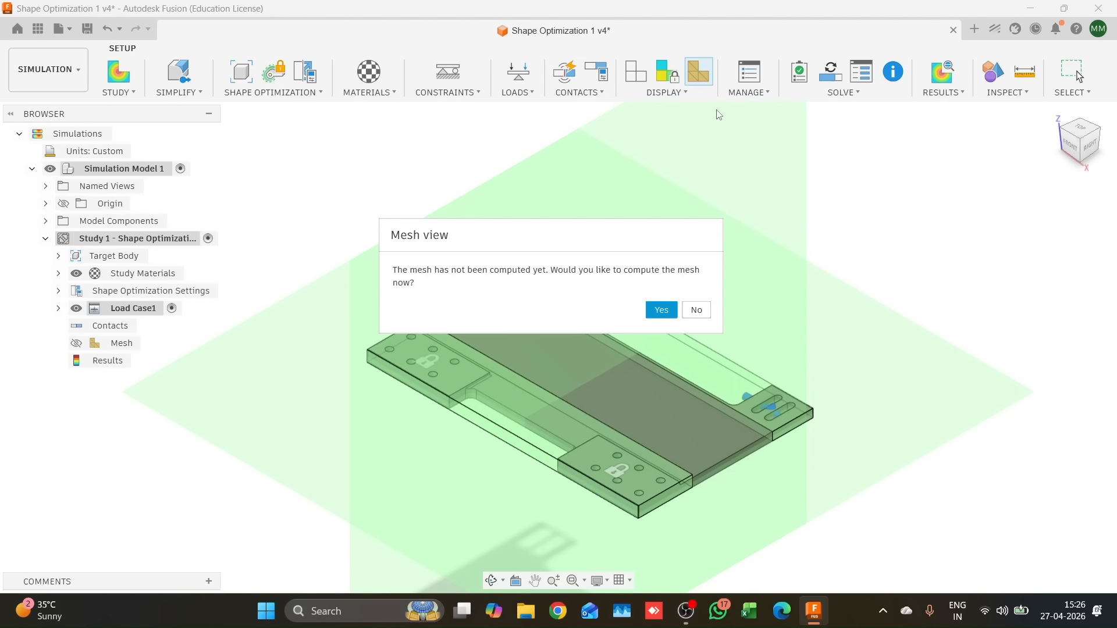
click(648, 308)
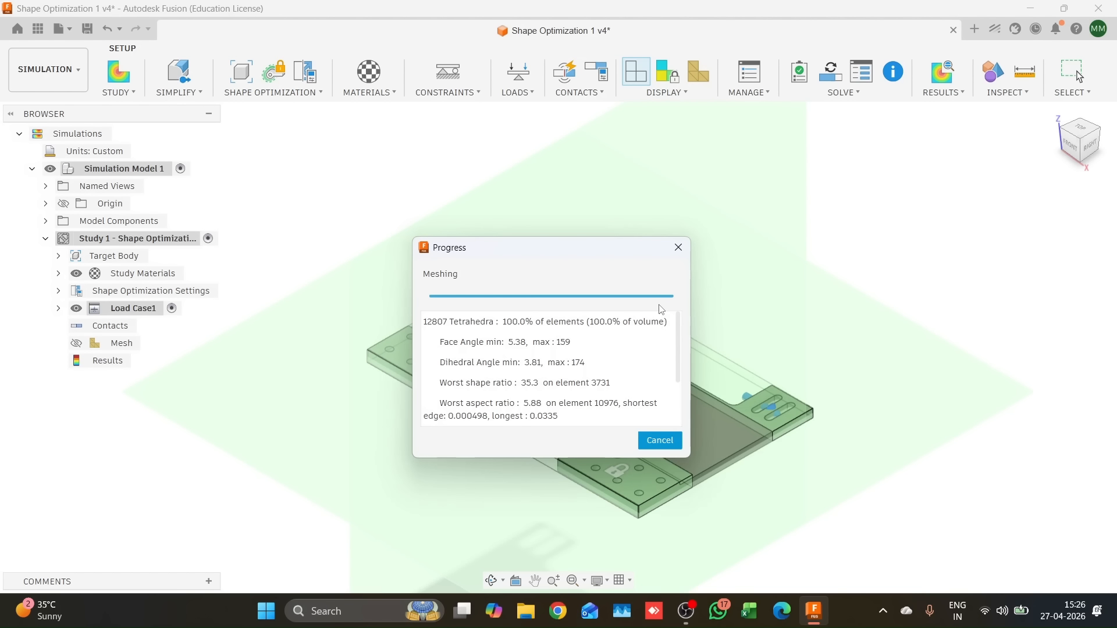
Pre-check the setup and solve Study 1 - Shape Optimization, dismissing the job status once the study is submitted.
click(800, 74)
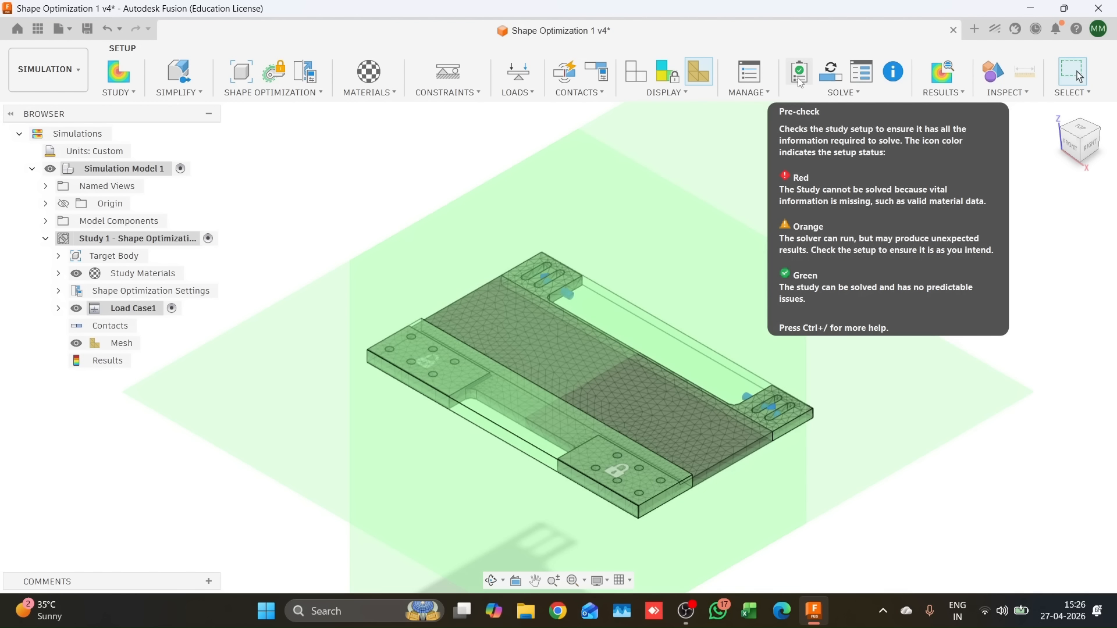
click(831, 72)
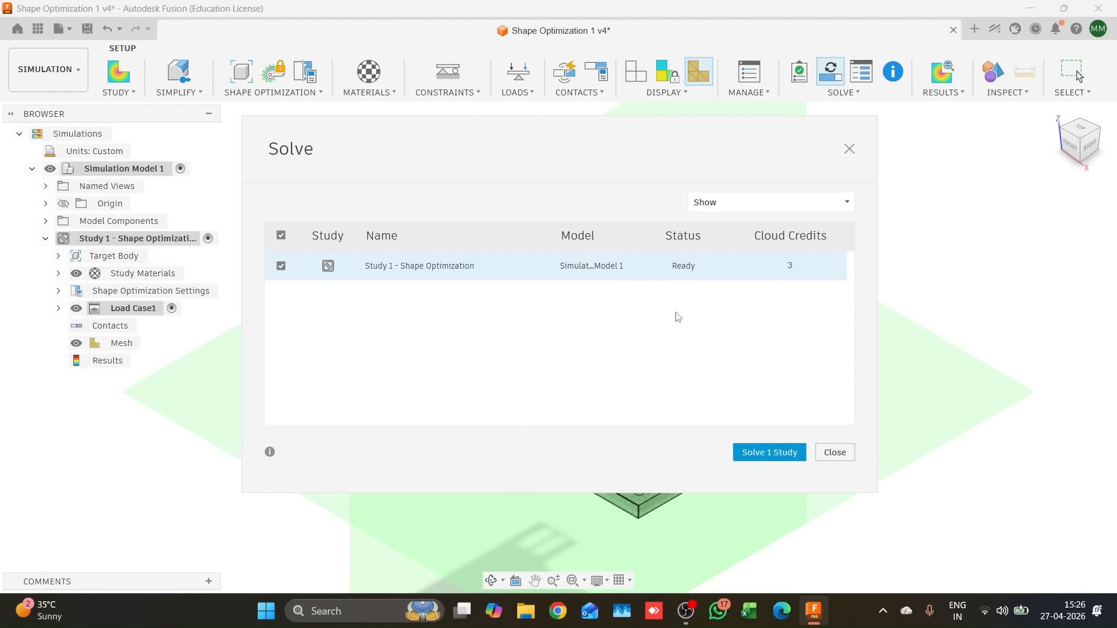
click(769, 452)
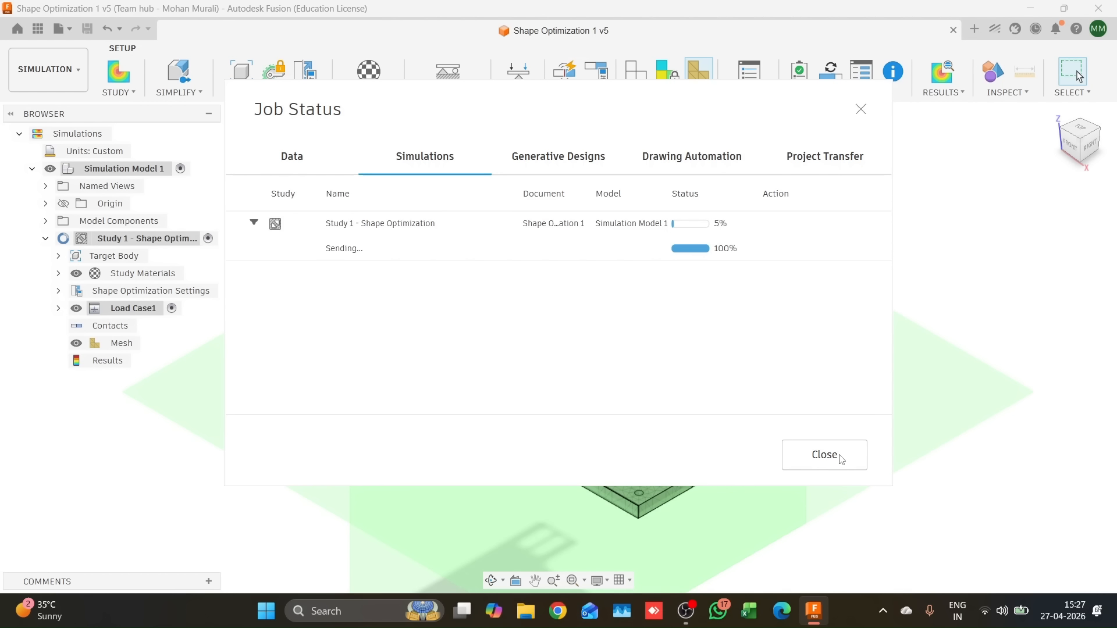
click(824, 455)
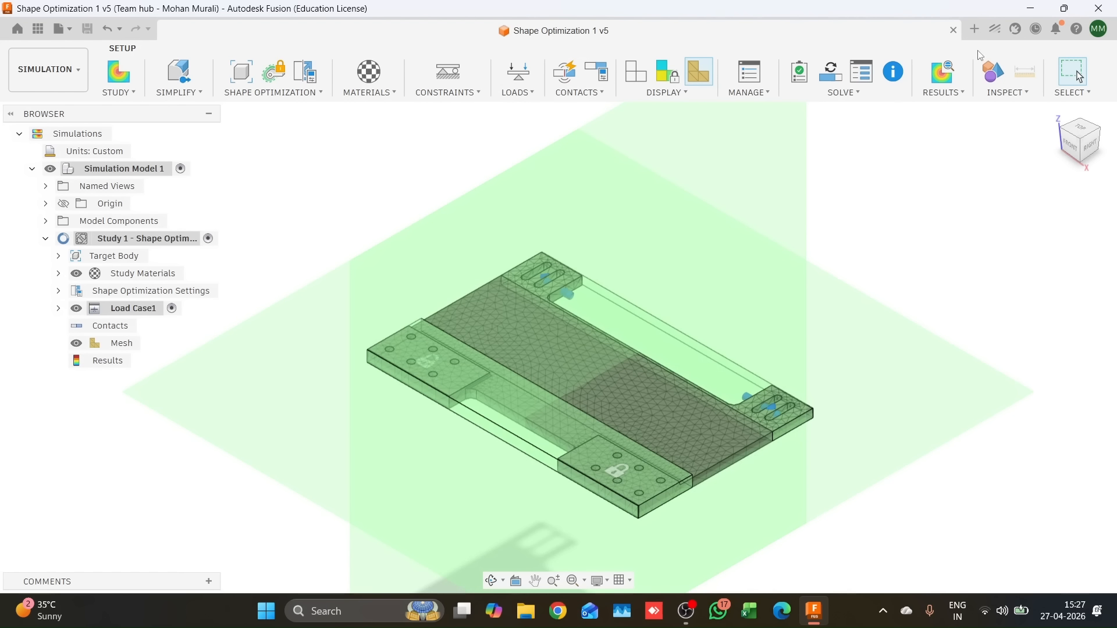
Create a new part design in millimetres and grams, and return to the Shape Optimization 1 document.
click(976, 29)
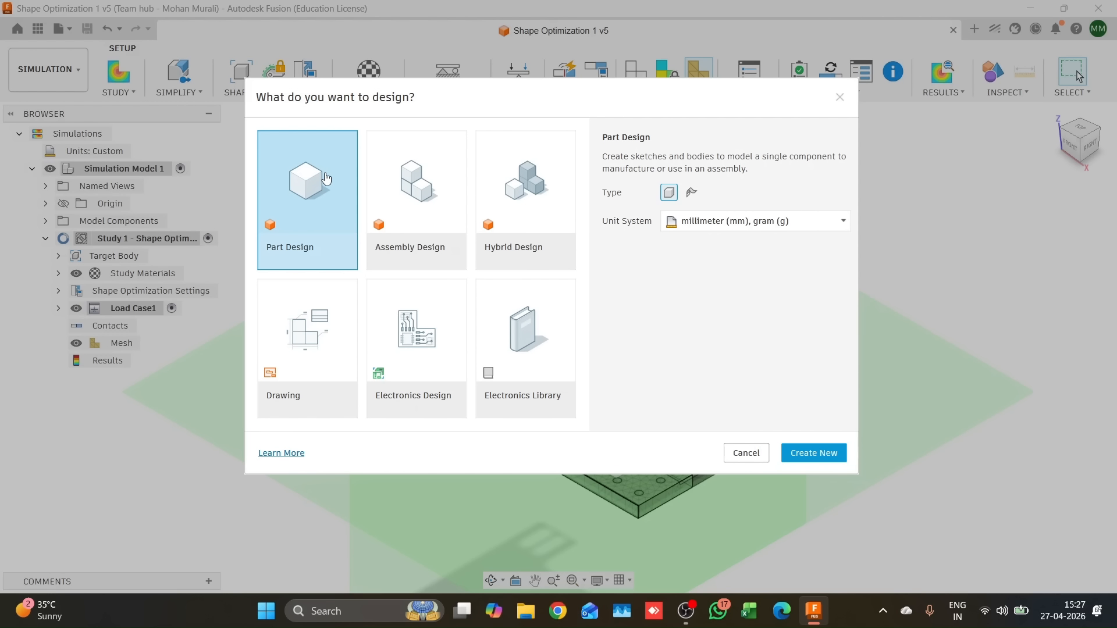
click(838, 459)
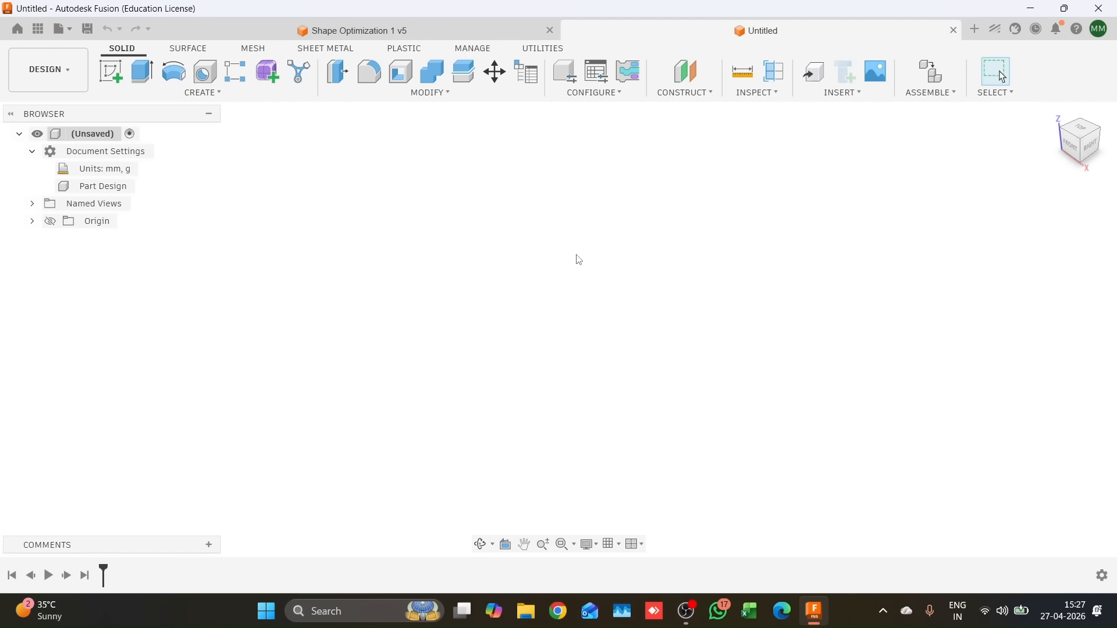
click(485, 39)
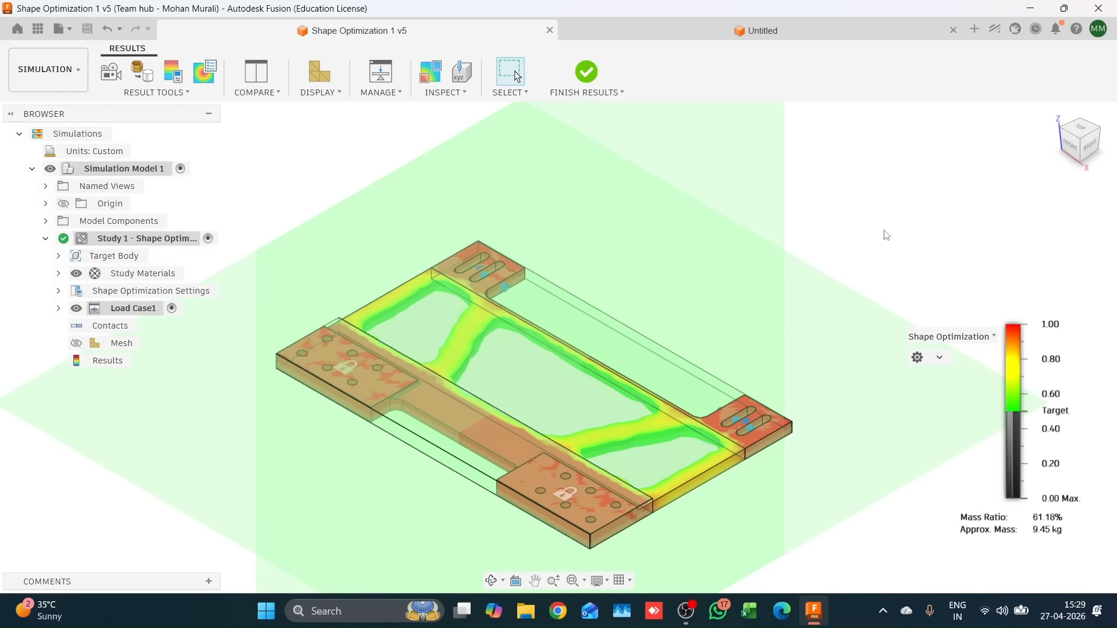
Promote the optimized shape as a mesh object to the Design Workspace.
shift+middle_drag(800, 253, 1032, 411)
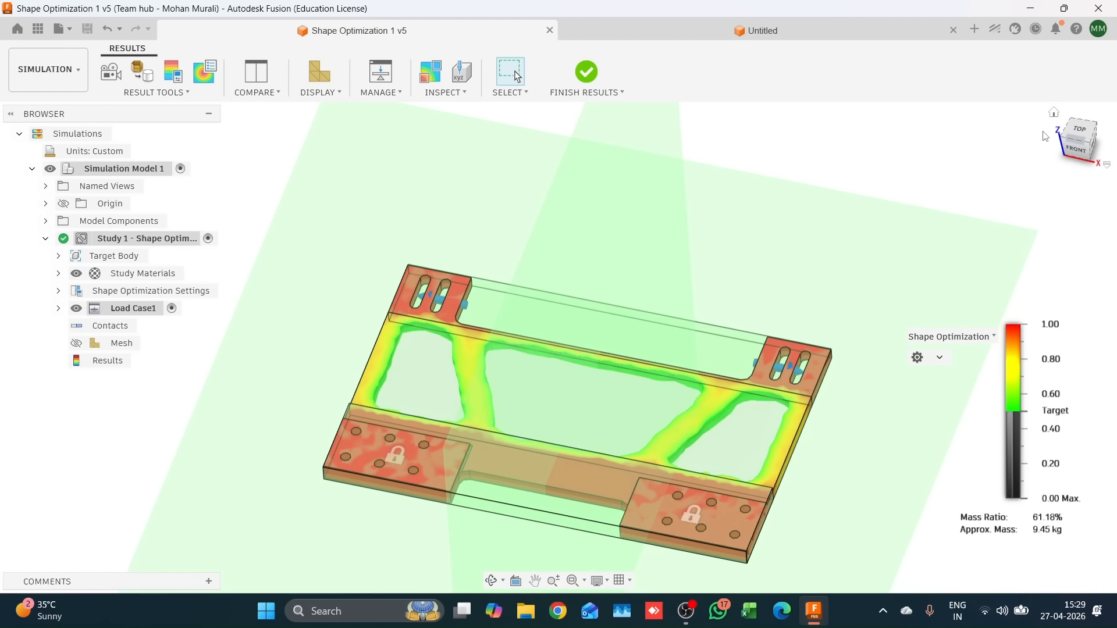
mouse_move(1050, 121)
click(1075, 134)
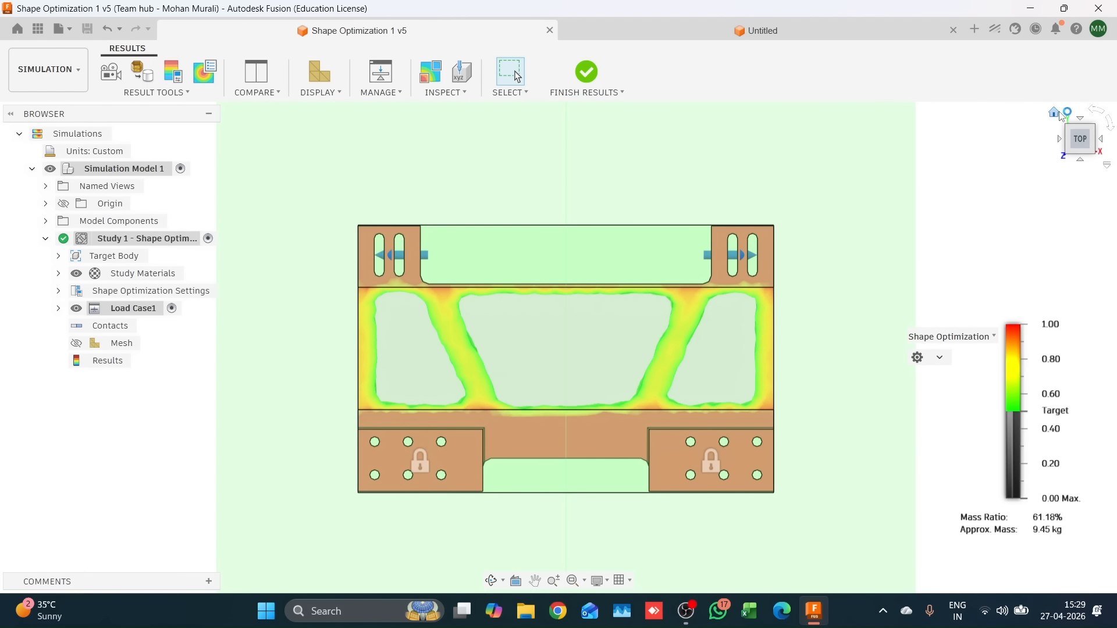
click(1053, 112)
scroll(507, 344, up, 5)
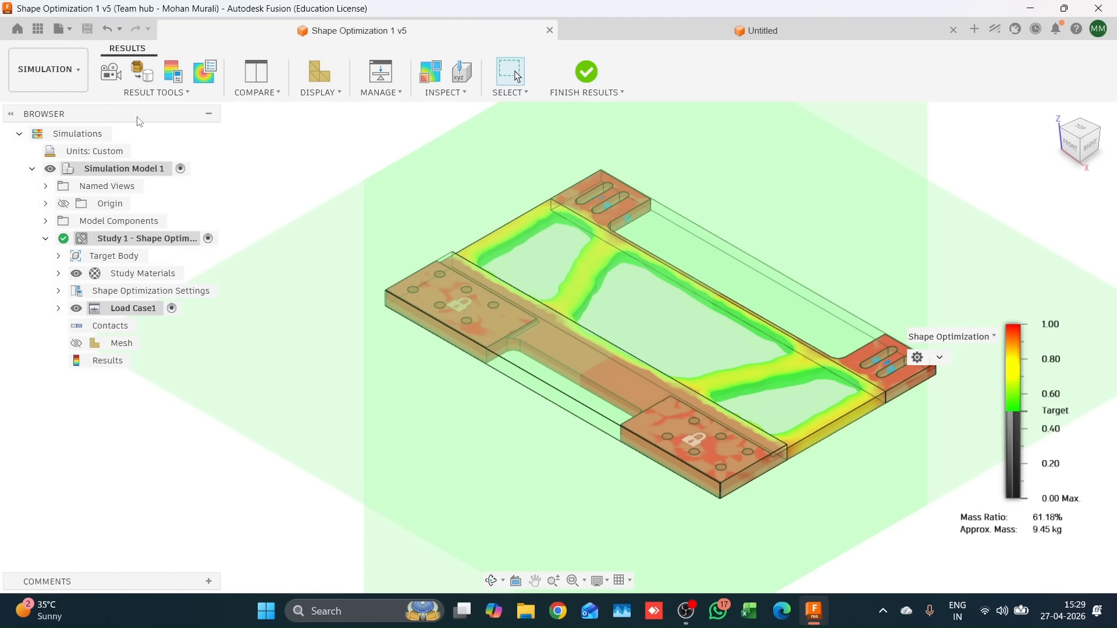
click(147, 78)
click(1058, 206)
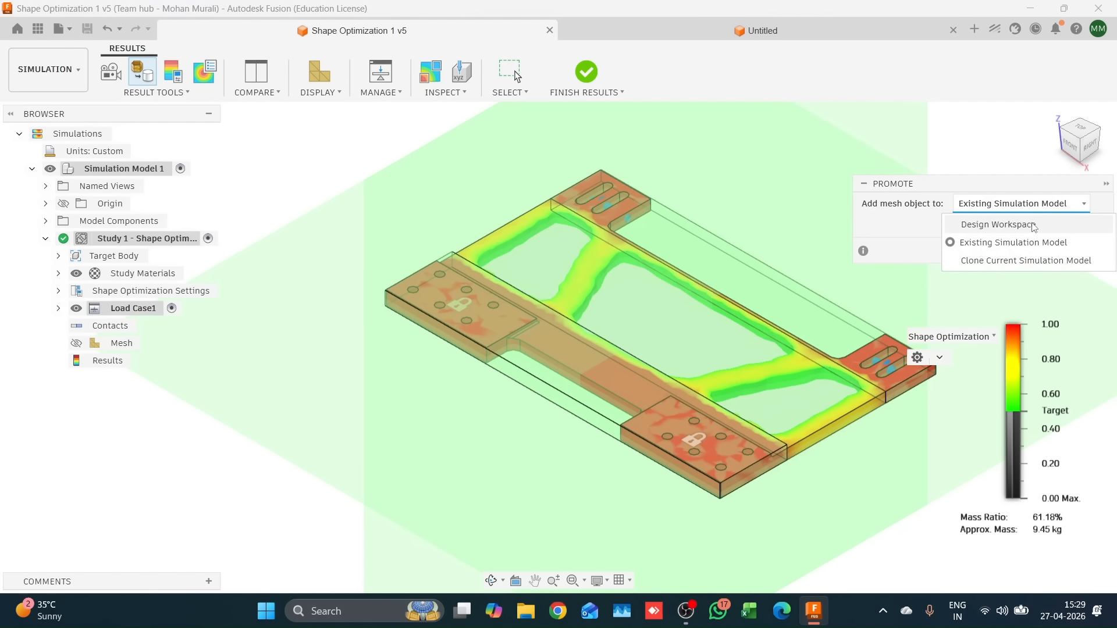
click(1032, 227)
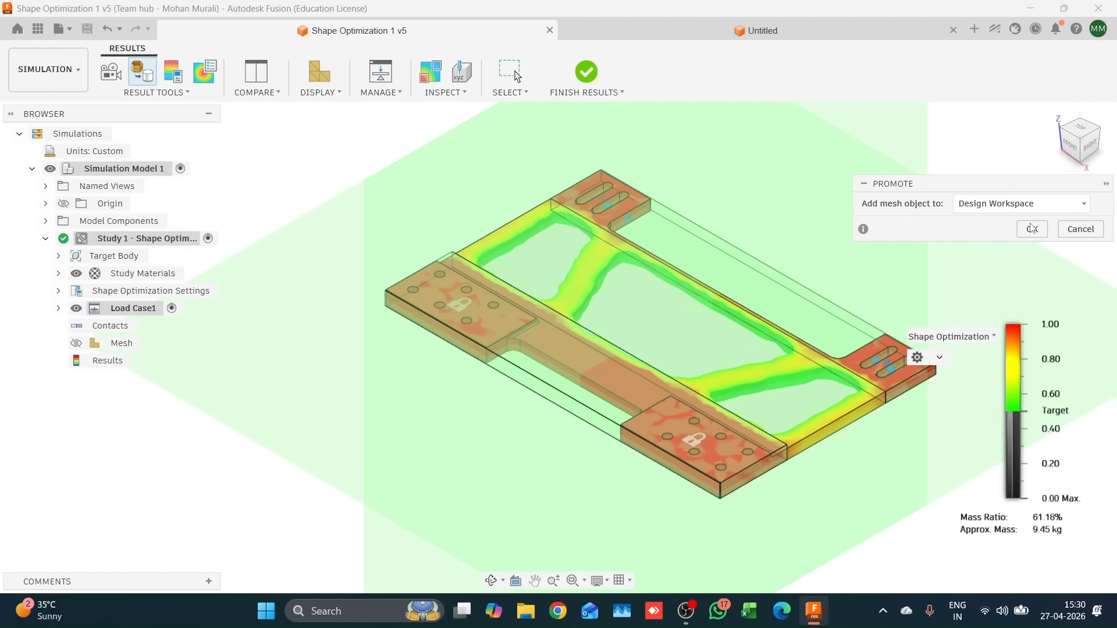
click(1041, 239)
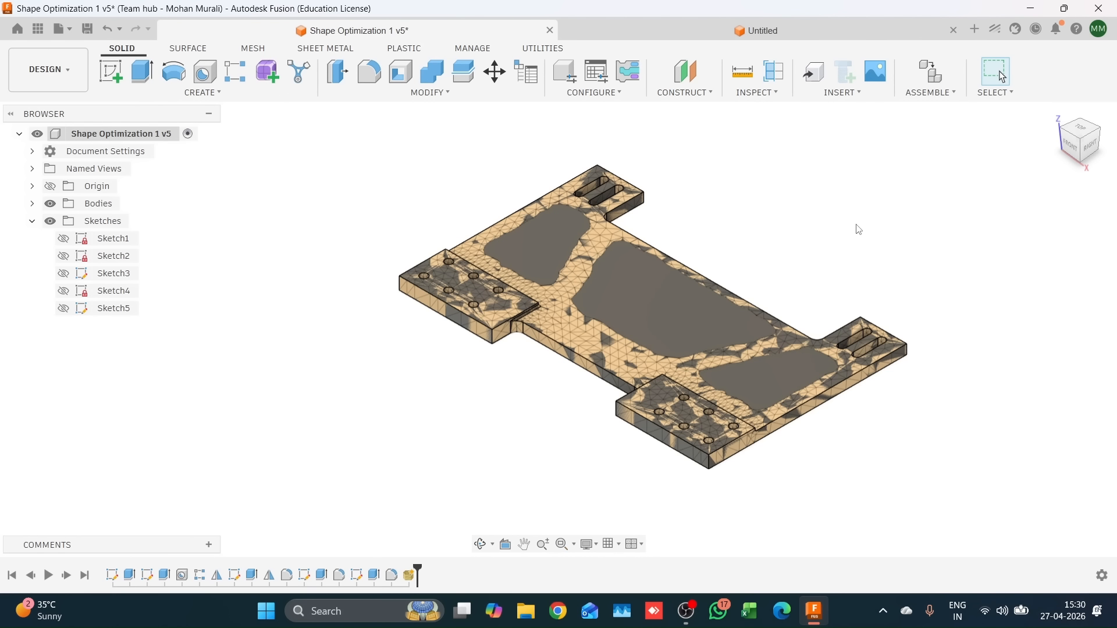
Create a new sketch on the plate's large middle top face, viewed squarely from above.
click(1086, 137)
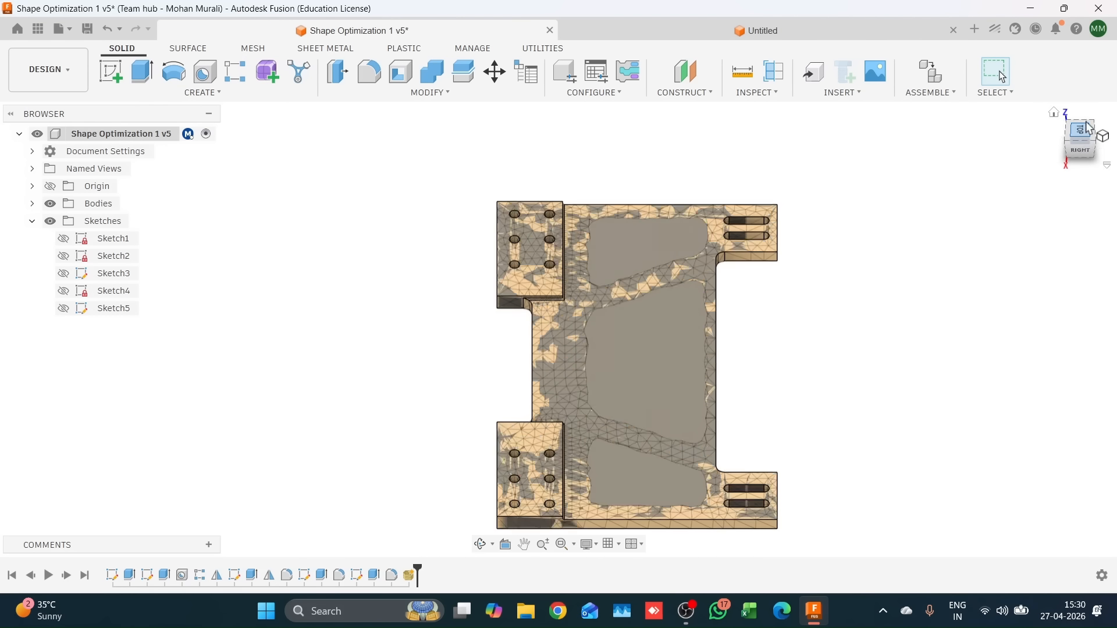
click(1099, 120)
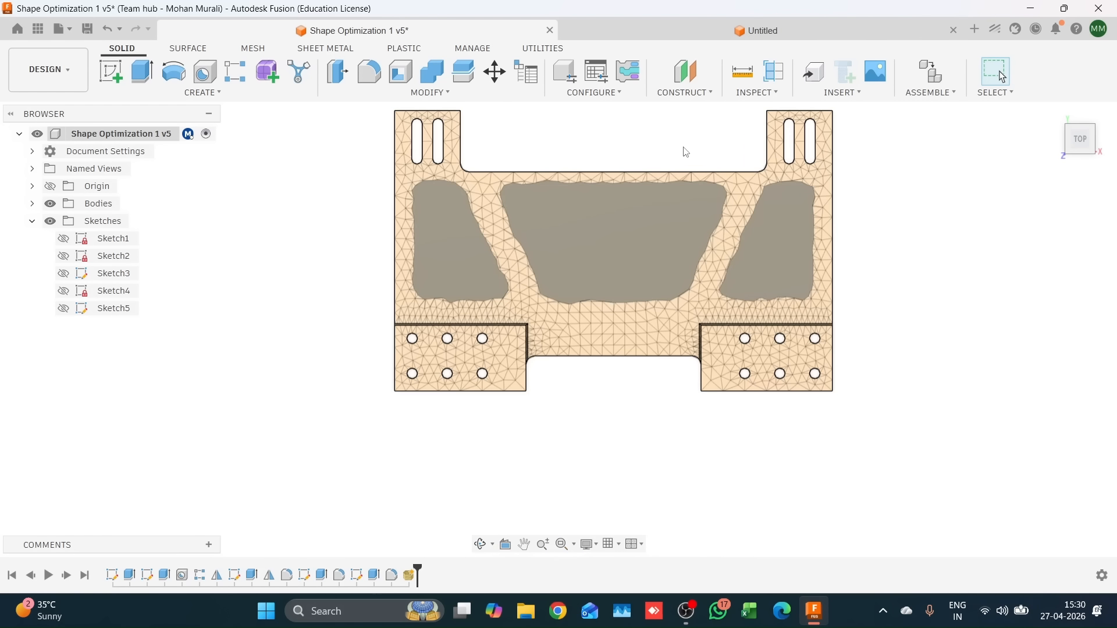
middle_drag(686, 150, 594, 219)
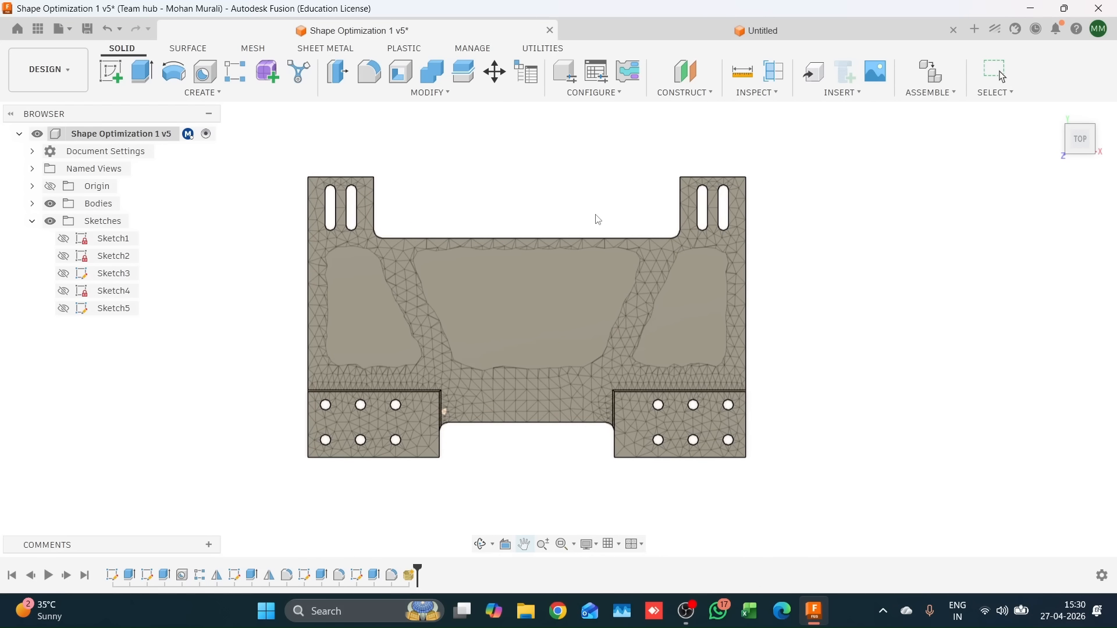
click(111, 71)
click(454, 287)
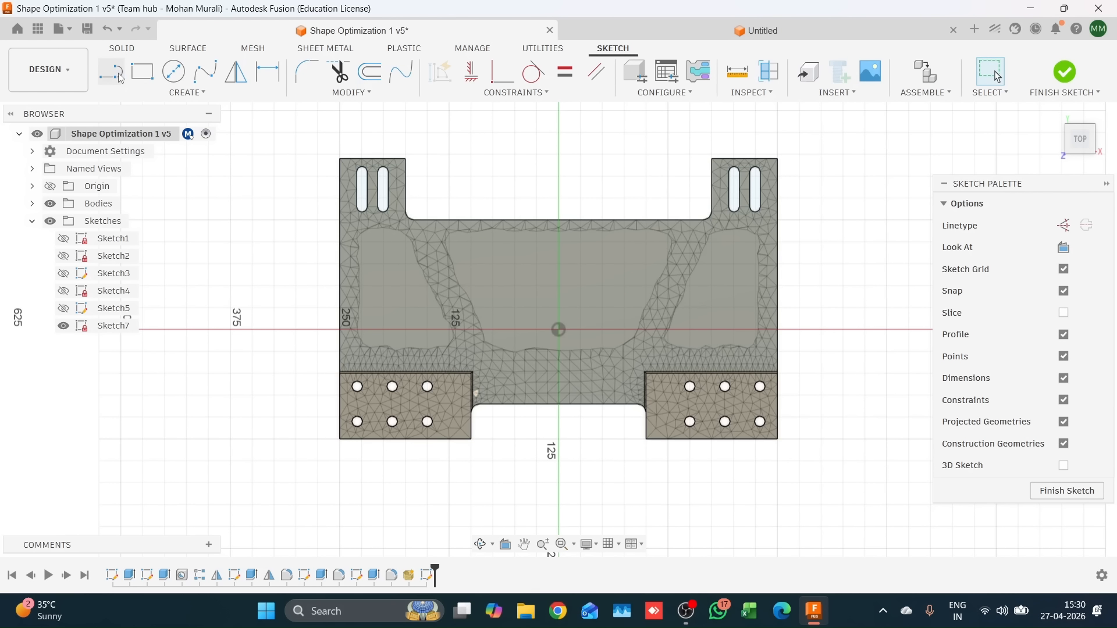
Sketch a closed four-sided outline about 126 mm high and 107 mm wide at its base over the right-hand void, aligning its slanted edge with the mesh.
click(111, 71)
scroll(723, 241, up, 5)
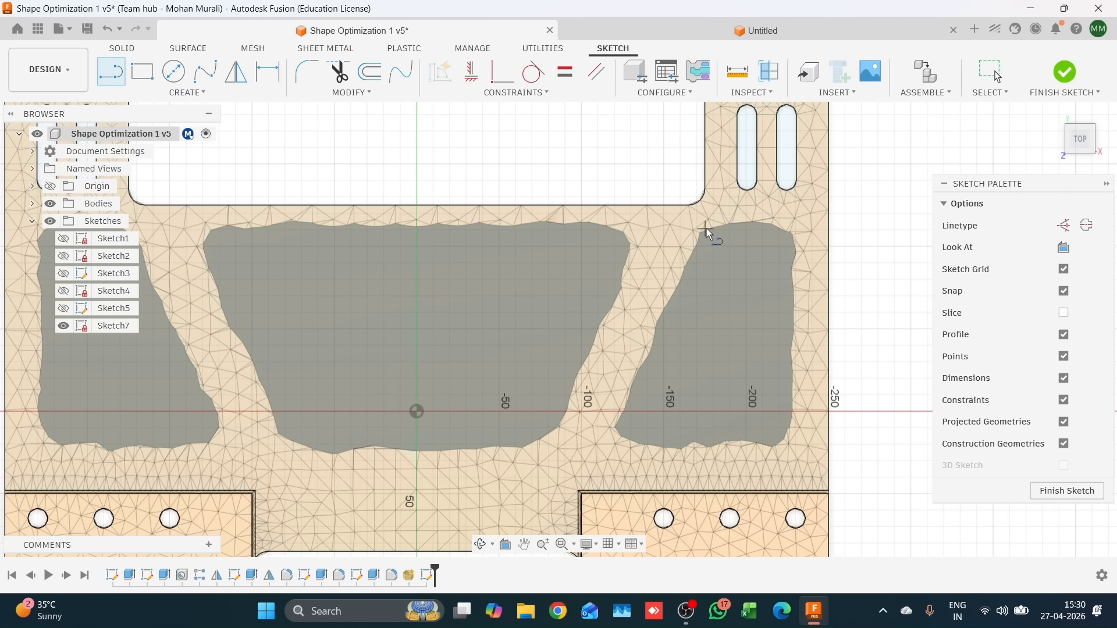
click(704, 232)
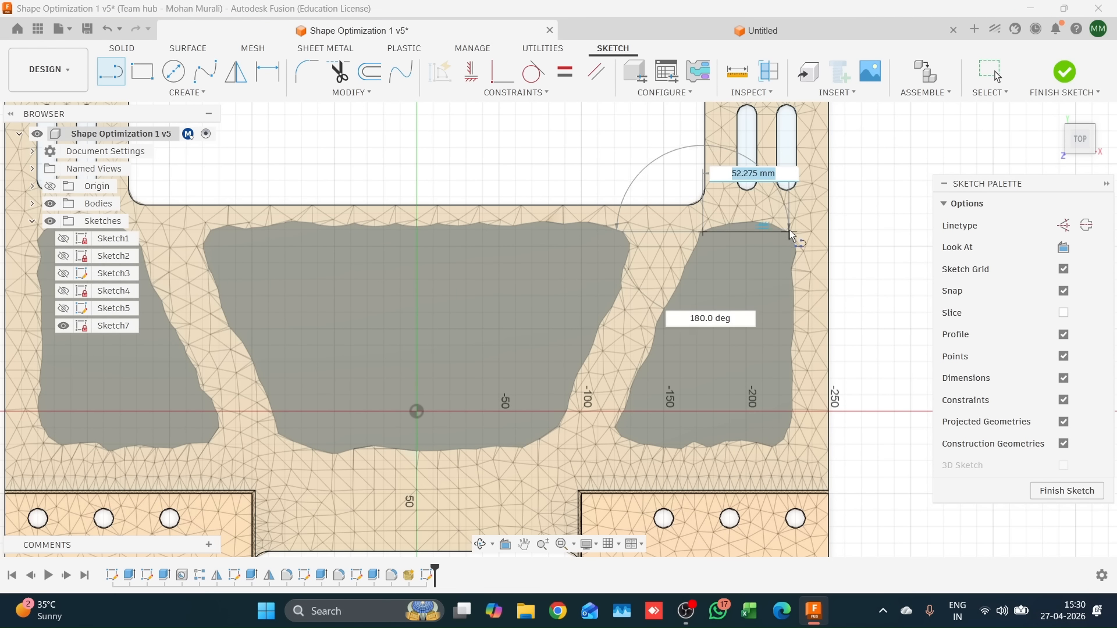
click(793, 233)
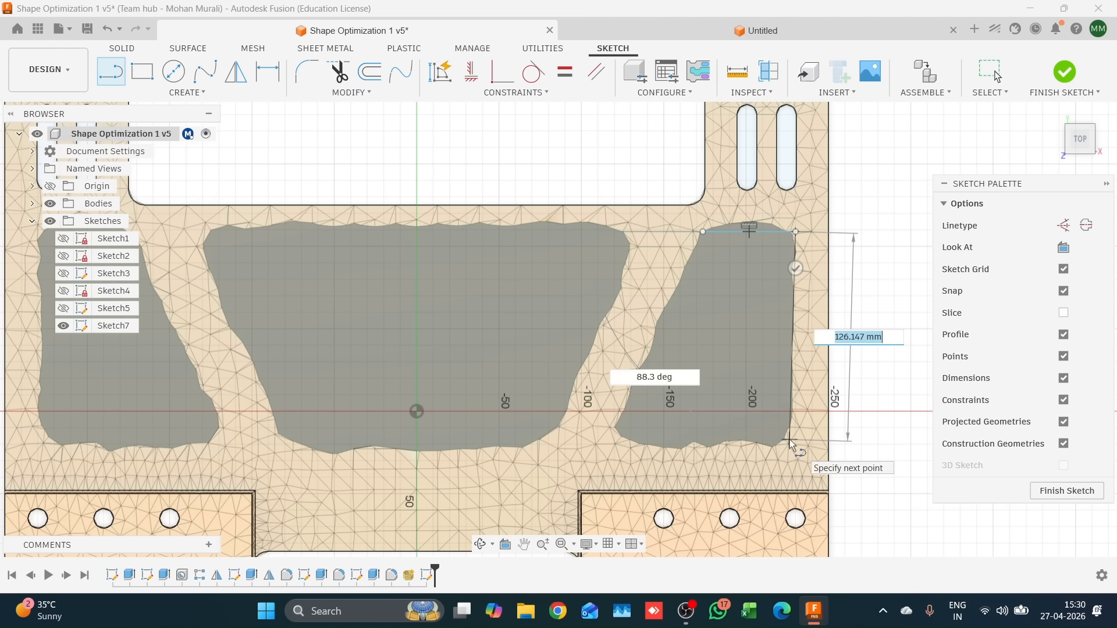
click(793, 440)
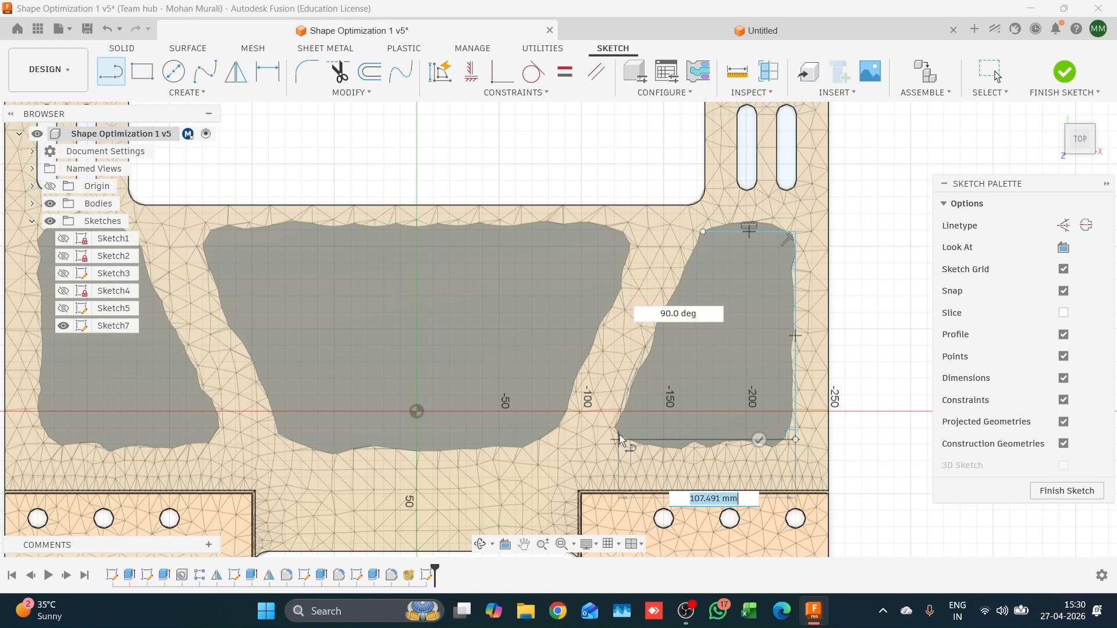
click(620, 440)
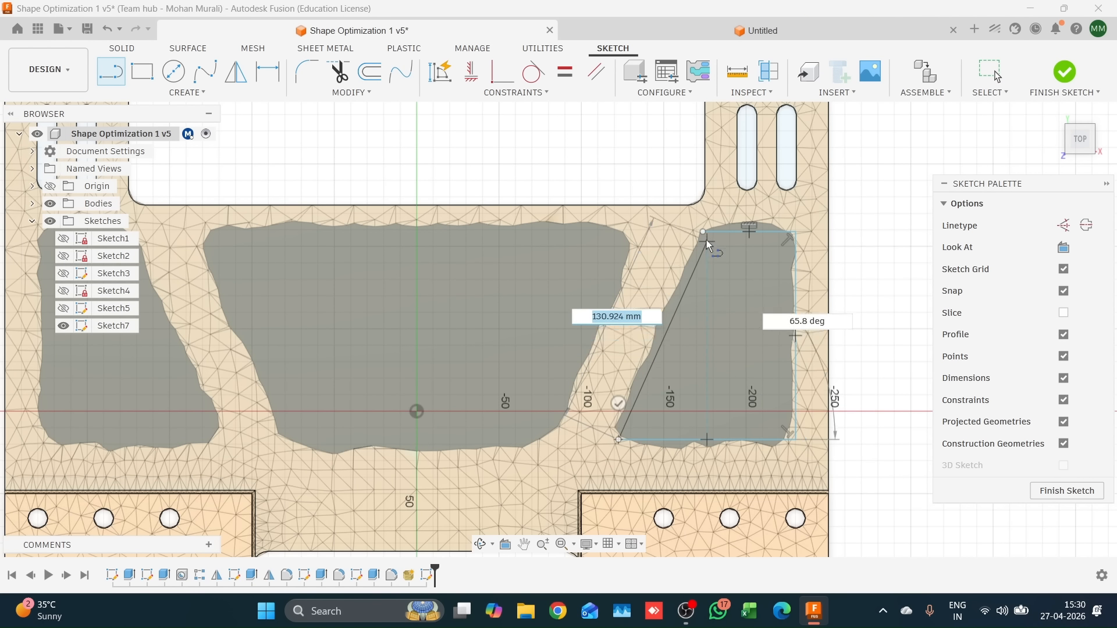
click(703, 232)
key(Escape)
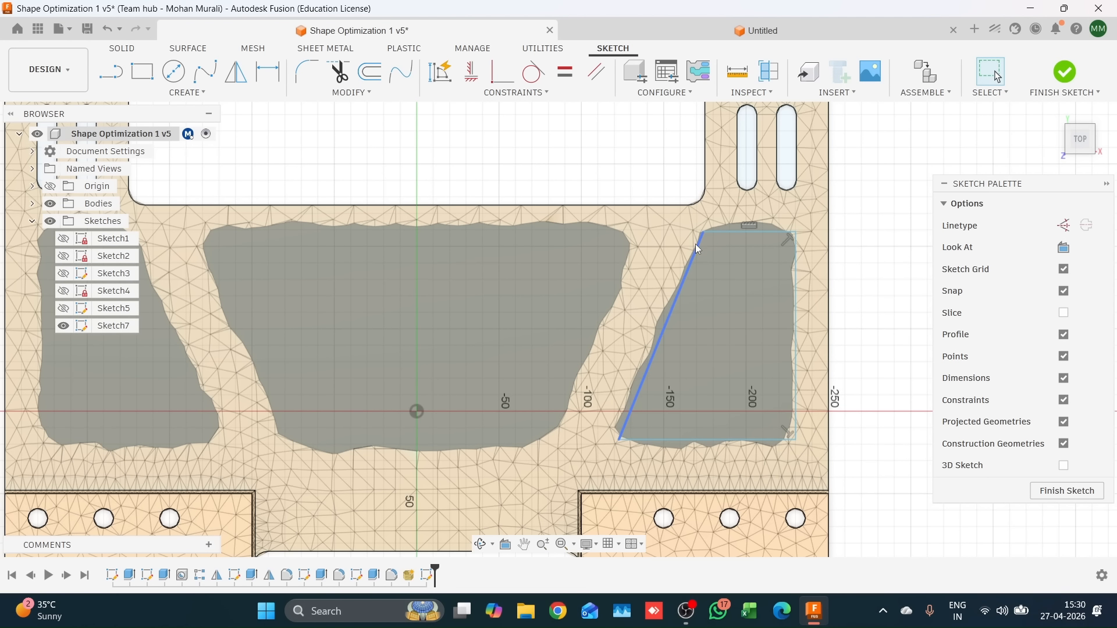
drag(696, 244, 692, 246)
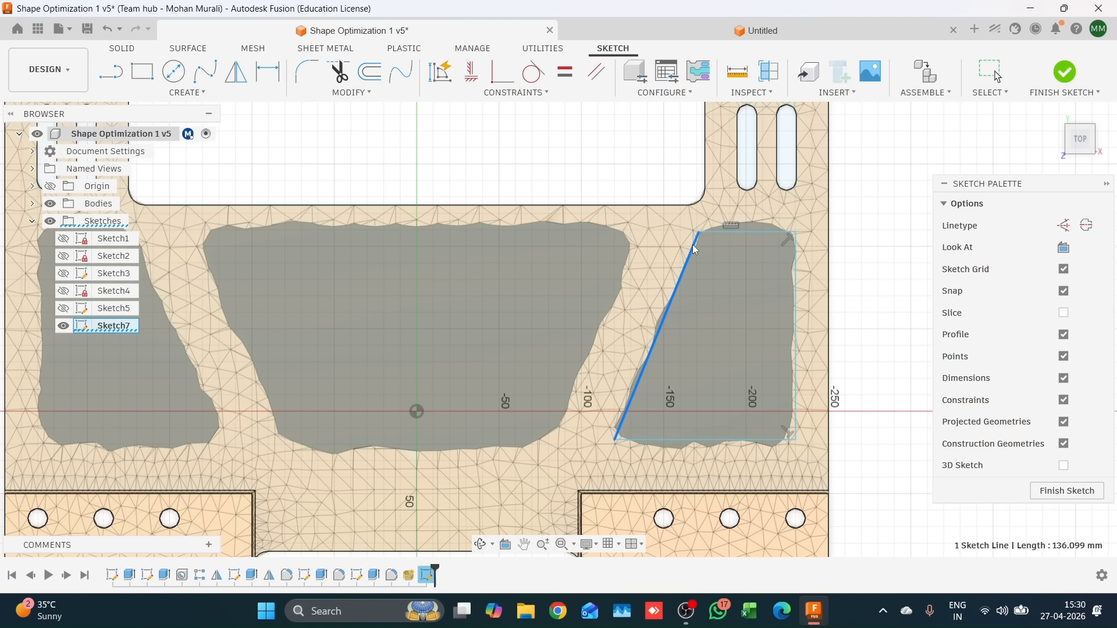
click(841, 247)
Draw a vertical reference line from the sketch origin to beyond the plate's upper recessed edge.
scroll(373, 180, down, 3)
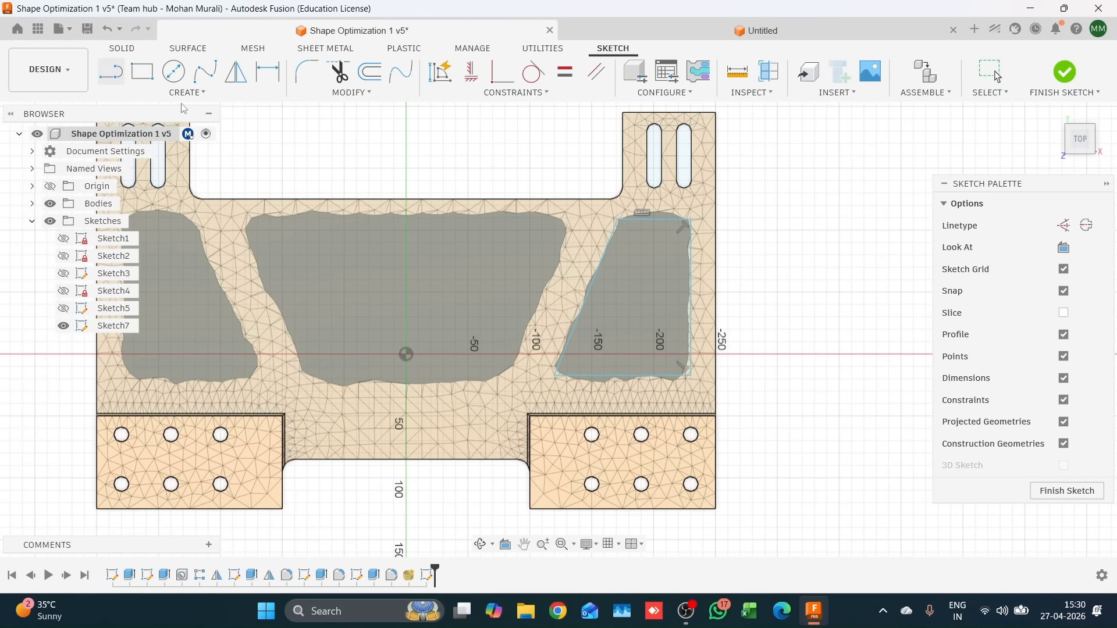
key(l)
click(406, 354)
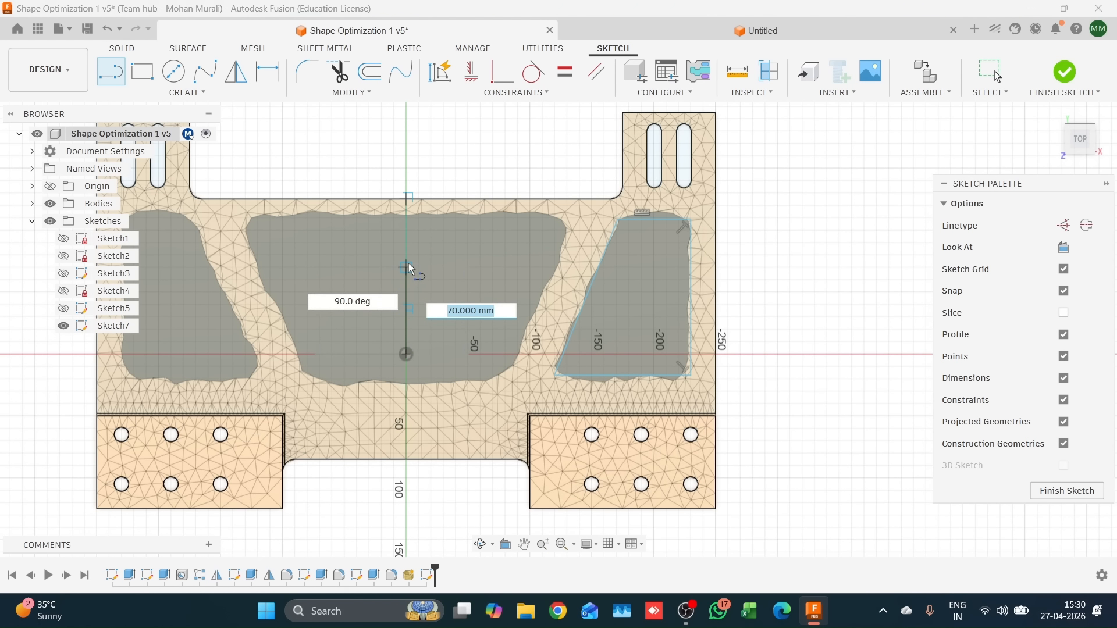
click(406, 150)
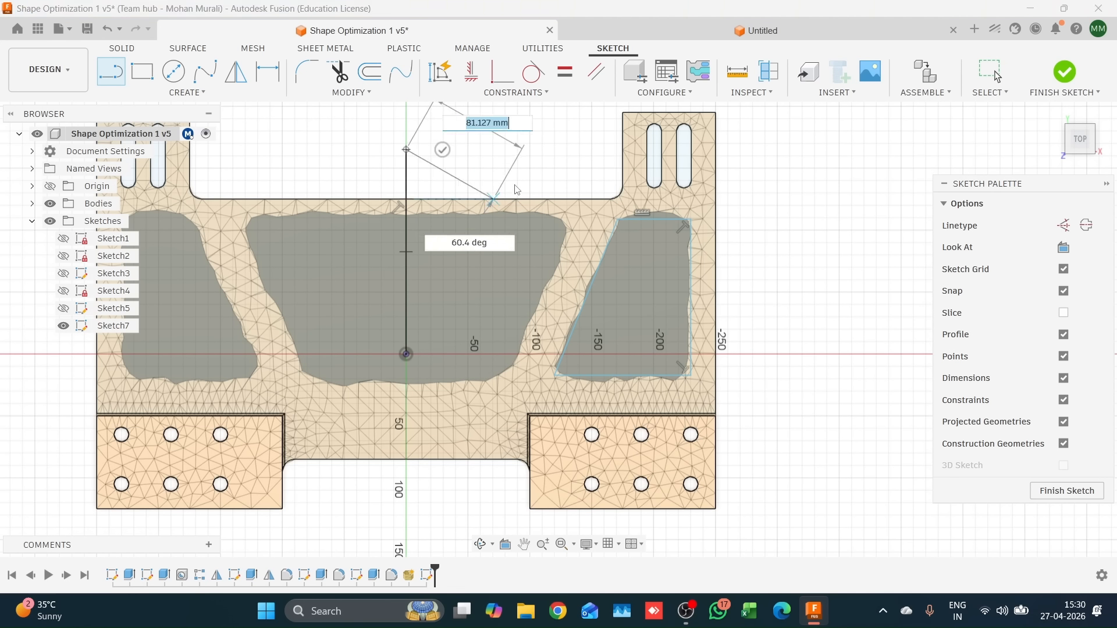
key(Escape)
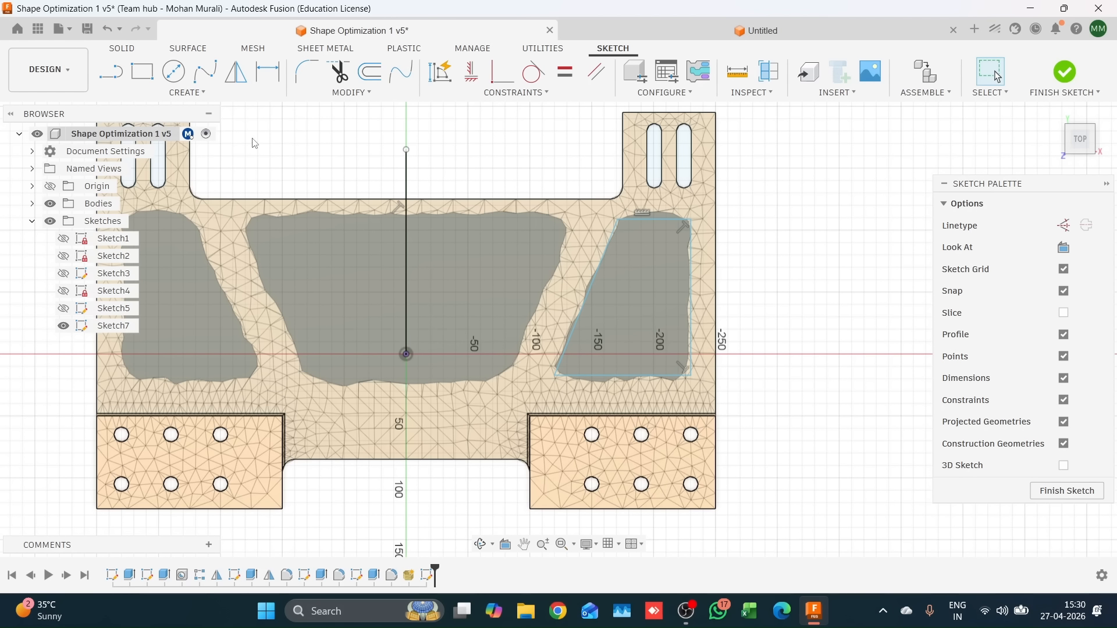
Sketch a closed outline over the right half of the central void, about 130 mm wide along its upper edge and 126 mm high at the centreline.
click(113, 79)
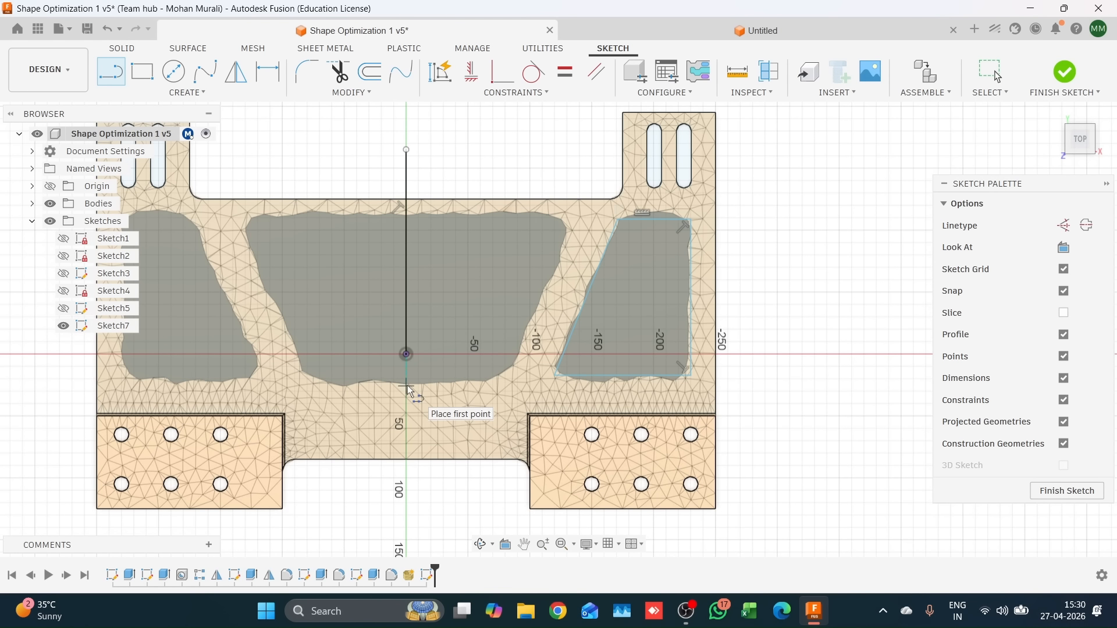
click(406, 386)
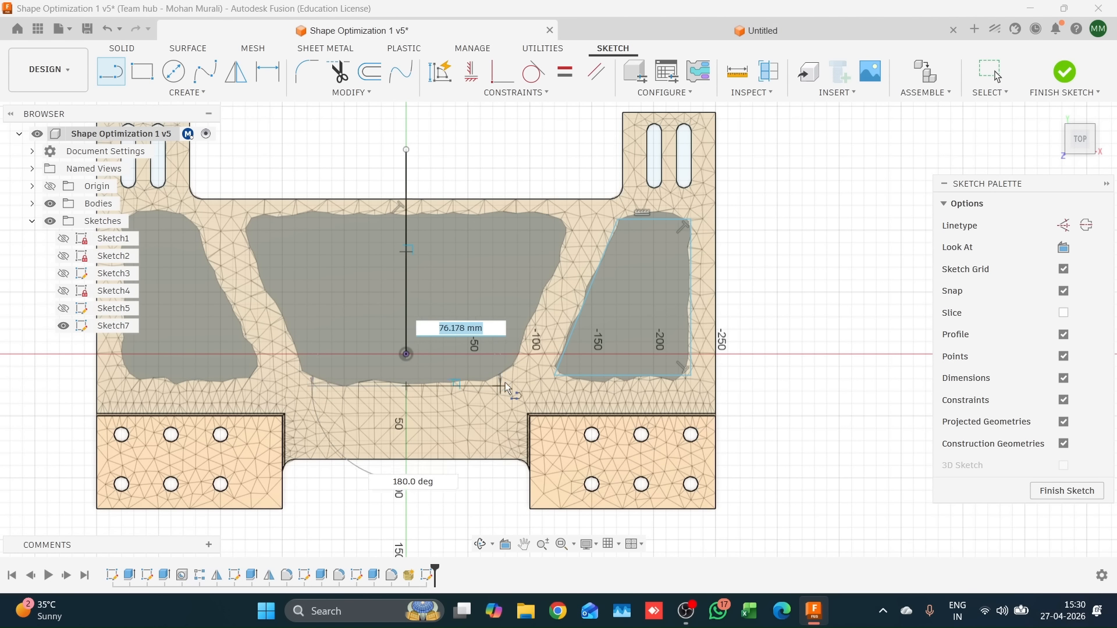
click(506, 386)
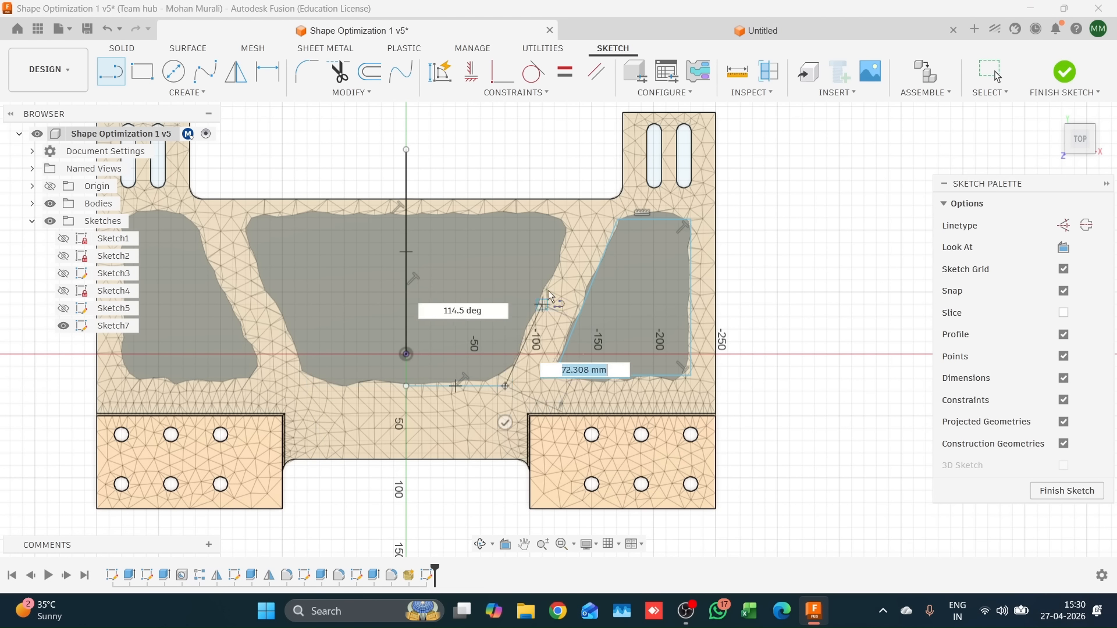
click(569, 231)
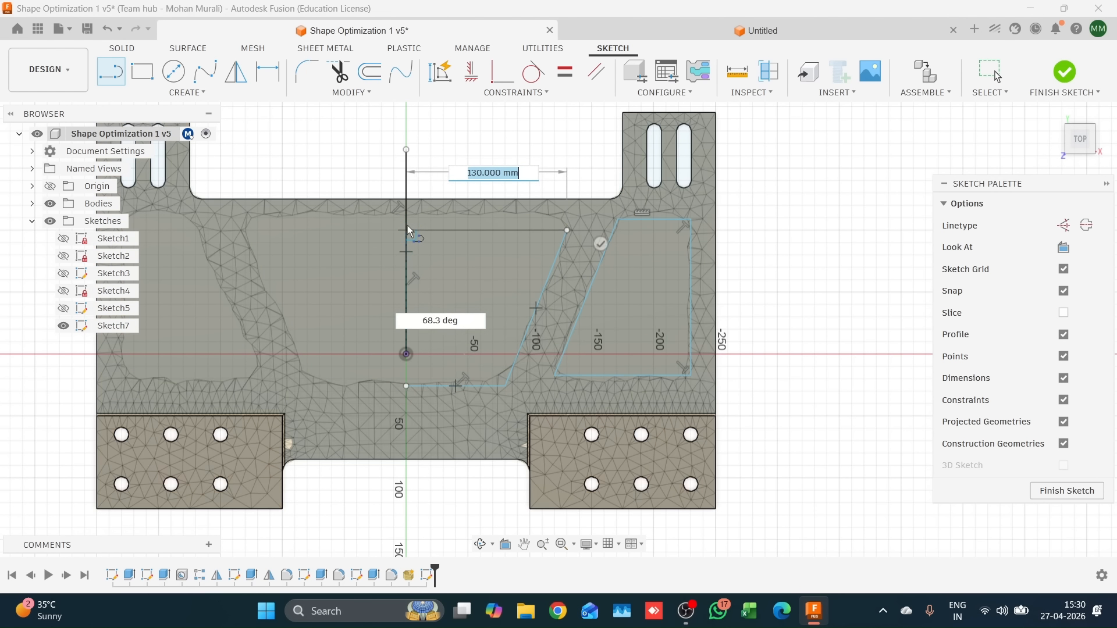
click(410, 231)
click(406, 386)
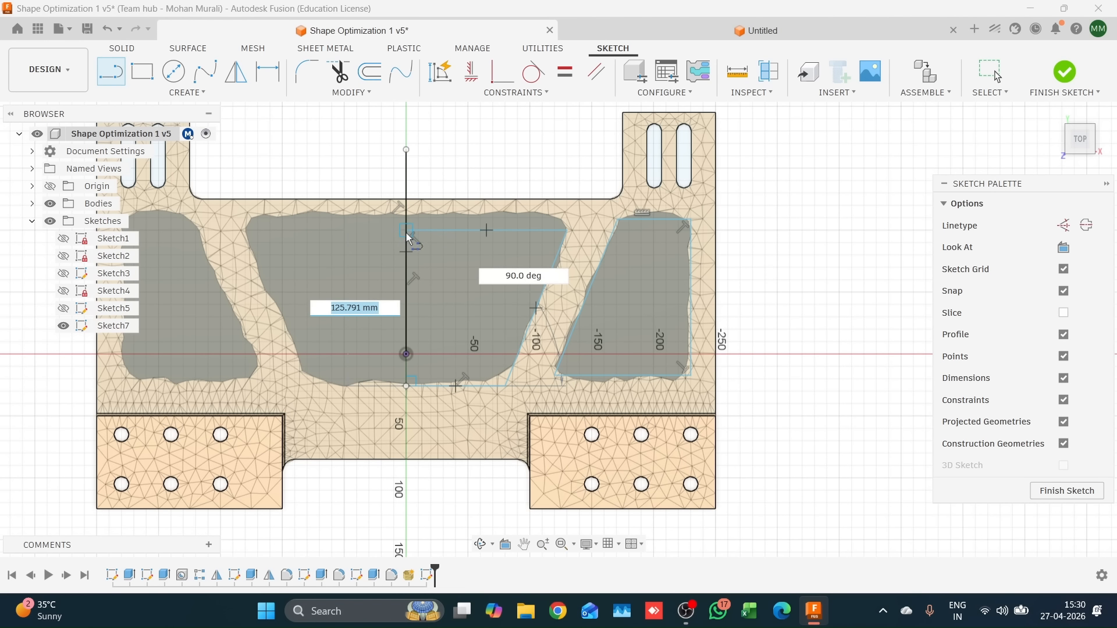
click(406, 232)
key(Escape)
Delete the vertical reference line, align the half outline's upper and lower edges with the central void, and finish the sketch.
click(406, 186)
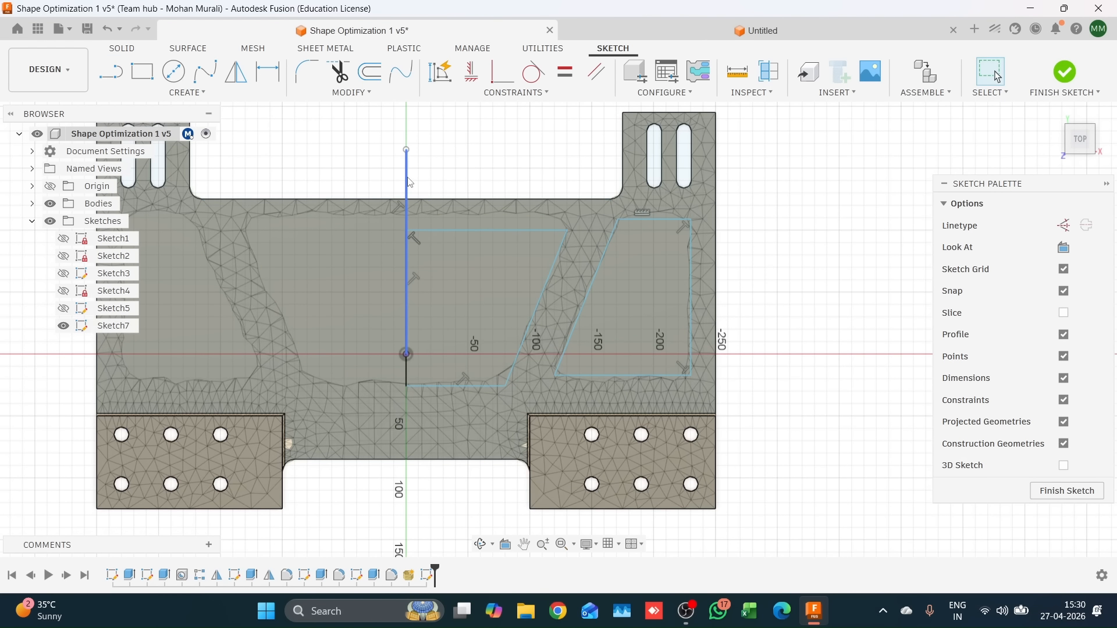
key(Delete)
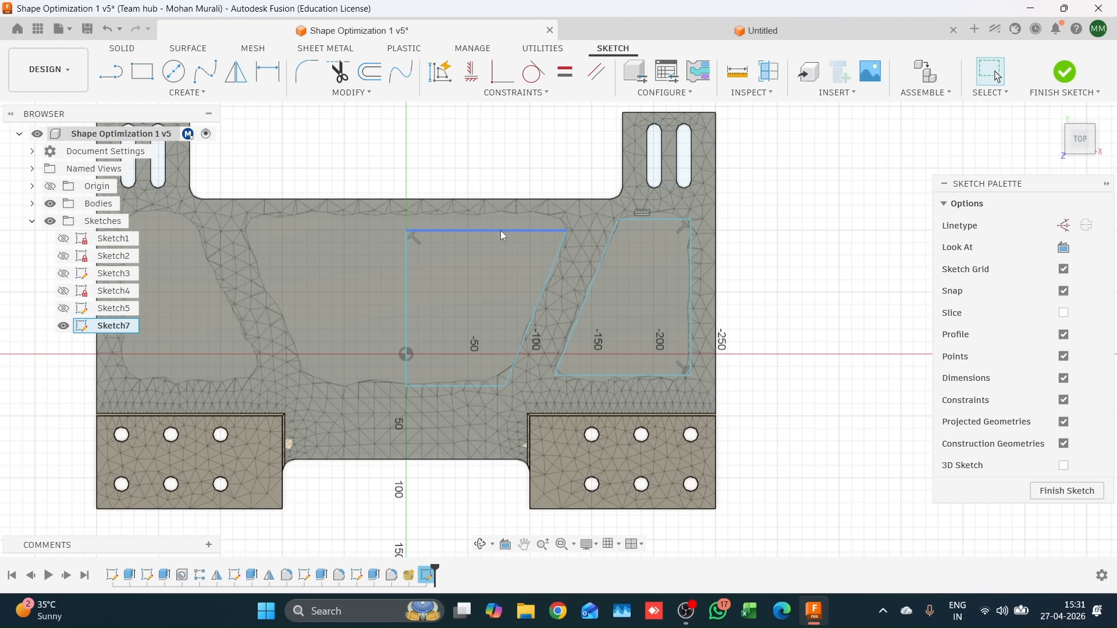
drag(501, 231, 499, 215)
drag(486, 385, 484, 380)
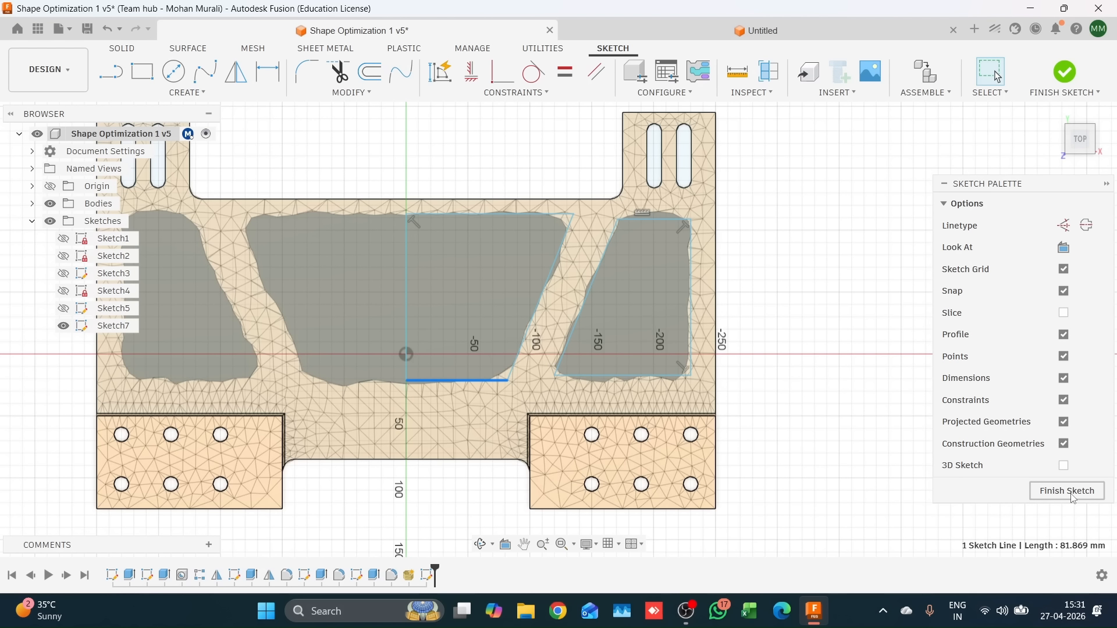
click(1068, 492)
Extrude both sketched profiles by -50 mm as a cut through the plate.
key(e)
click(452, 255)
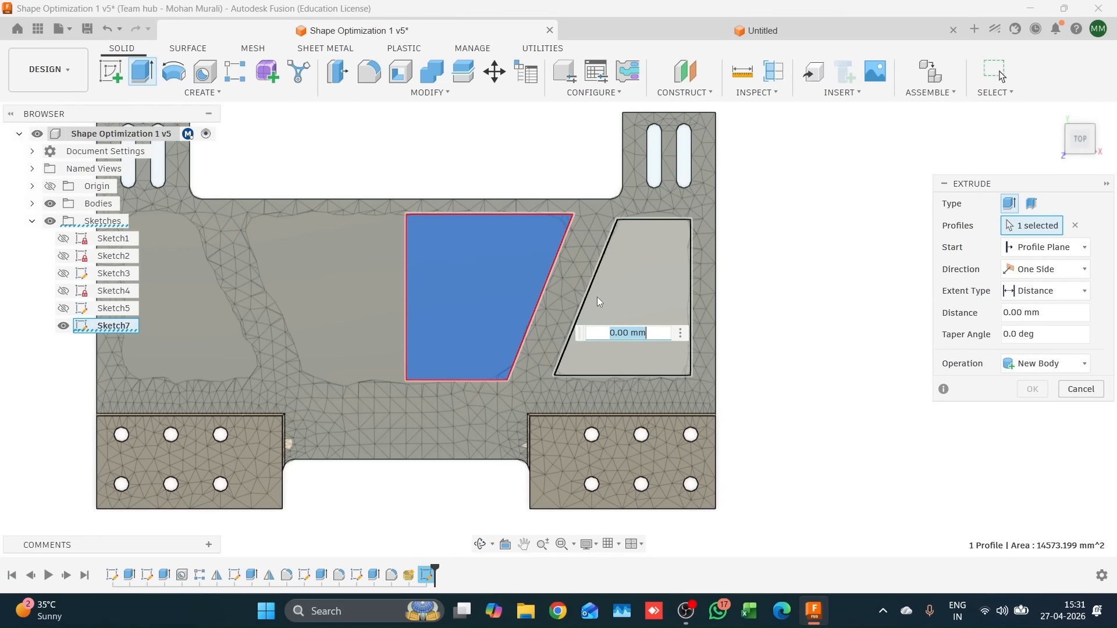
click(665, 301)
shift+middle_drag(855, 274, 809, 282)
text(3)
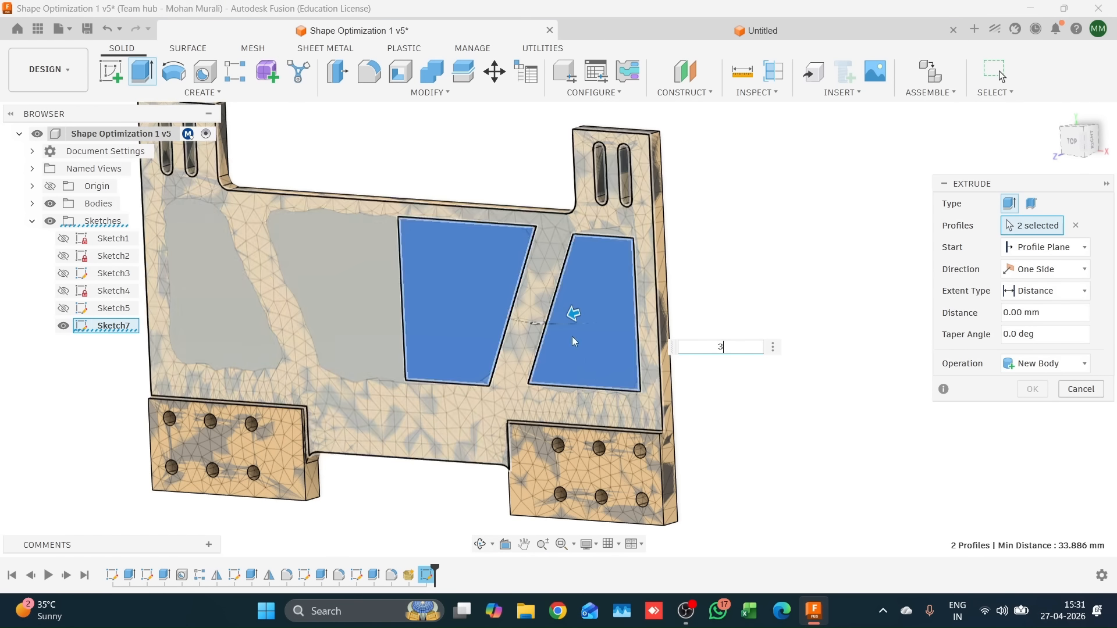
drag(573, 312, 624, 298)
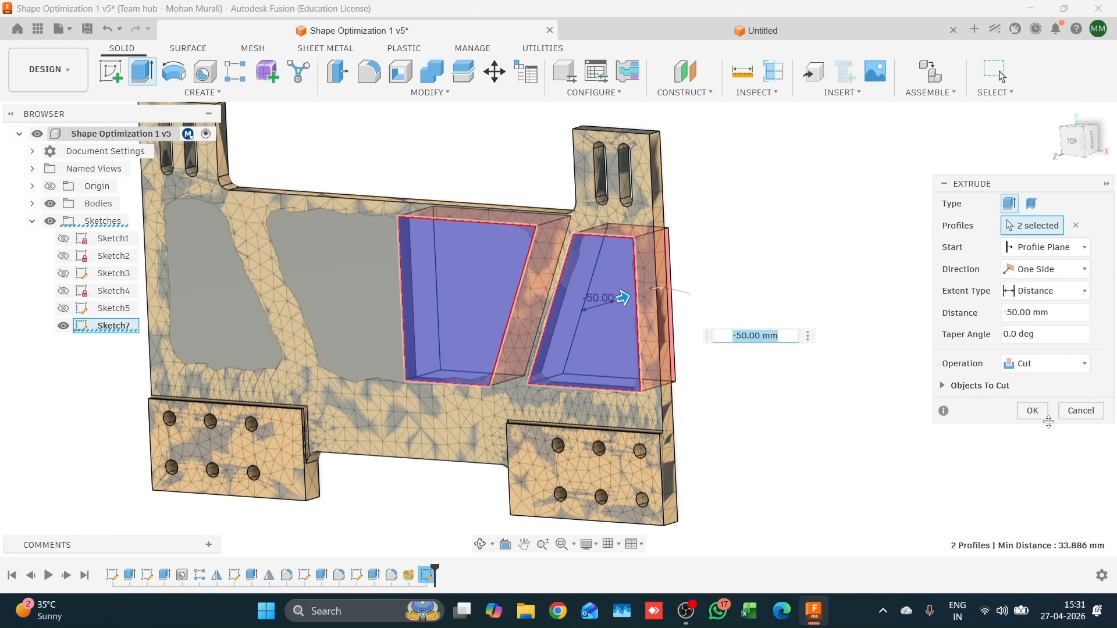
click(1032, 410)
Fillet six vertical cutout corner edges with a 5 mm radius, excluding the central cutout's two centreline corners.
shift+middle_drag(729, 367, 794, 316)
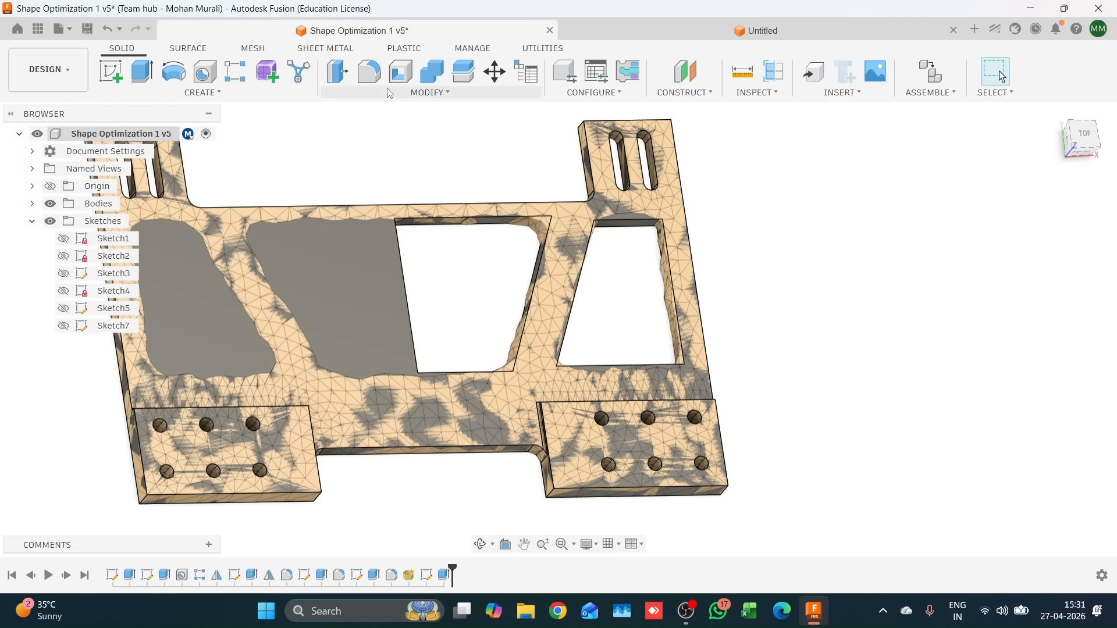
click(368, 71)
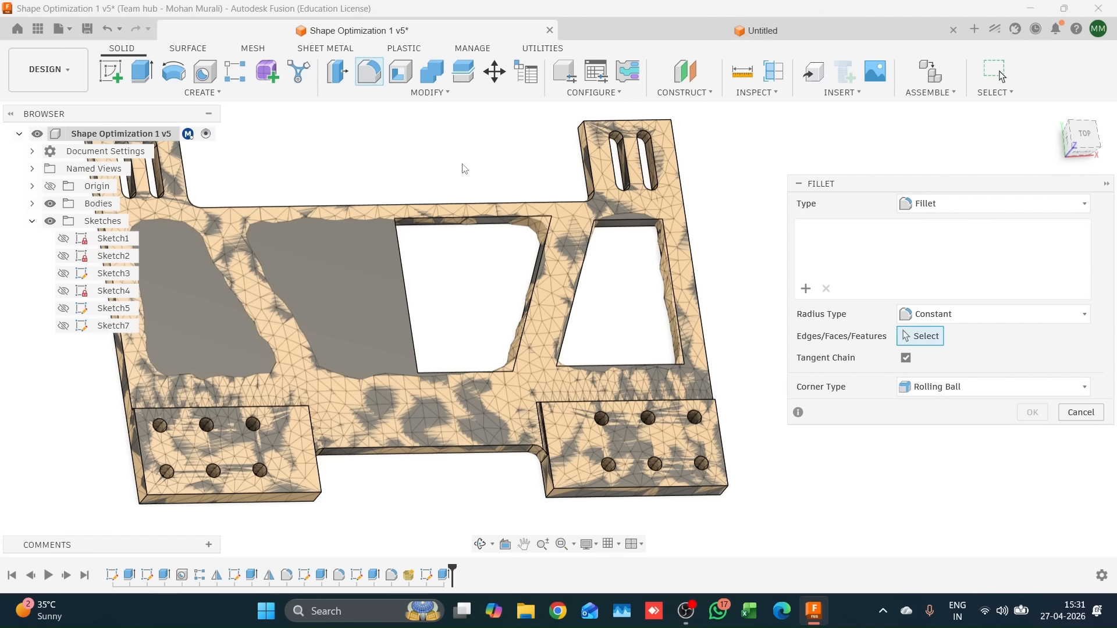
scroll(547, 224, up, 5)
click(549, 224)
scroll(399, 275, down, 4)
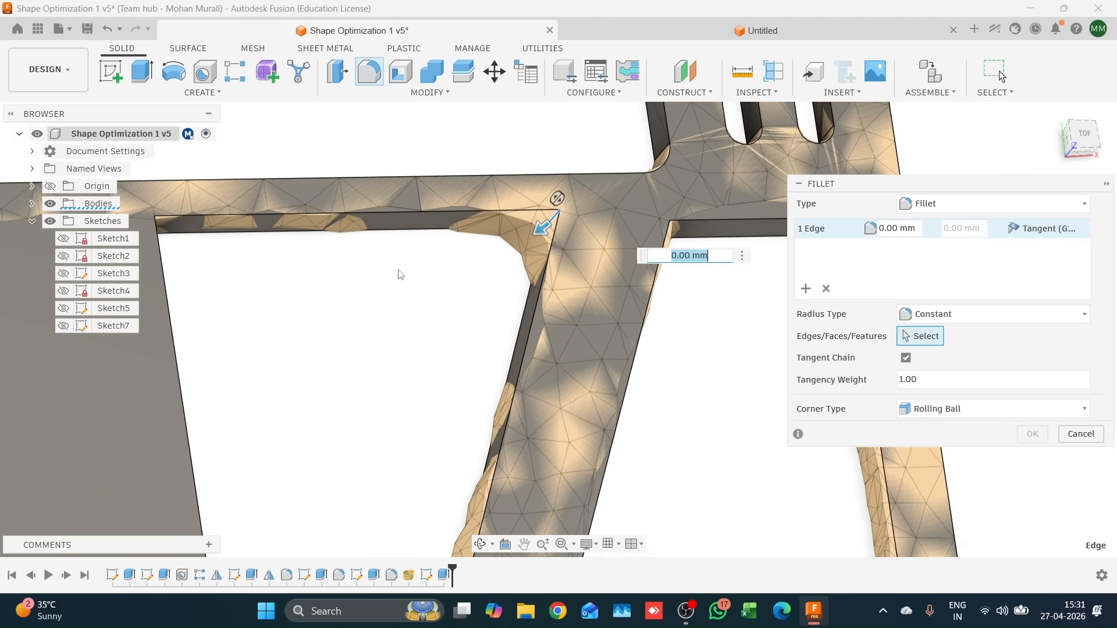
click(253, 381)
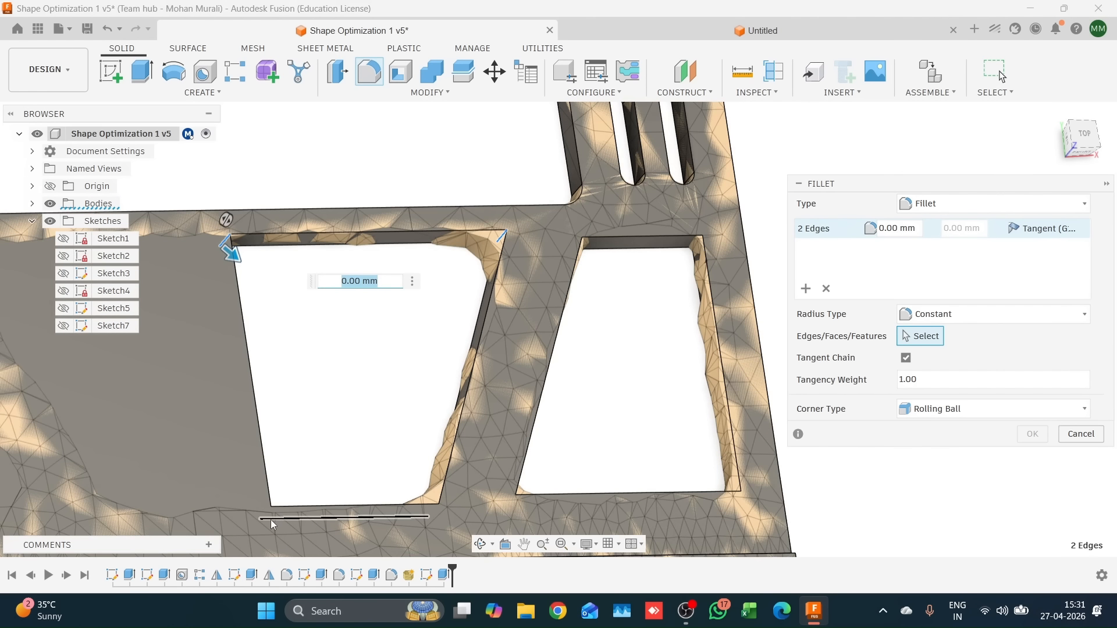
click(226, 242)
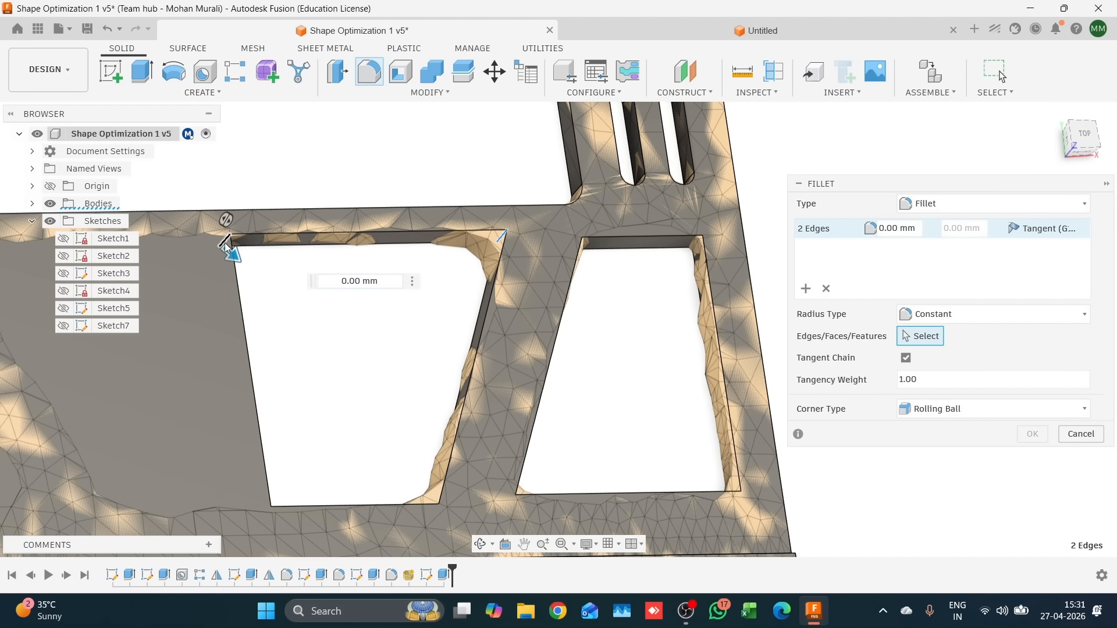
click(431, 514)
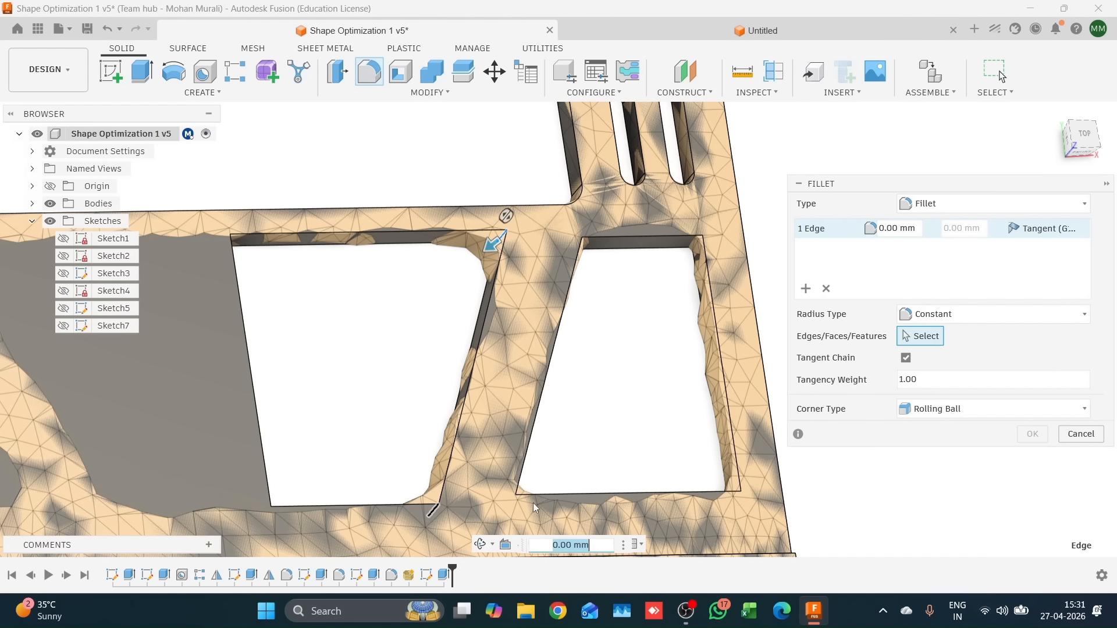
click(591, 244)
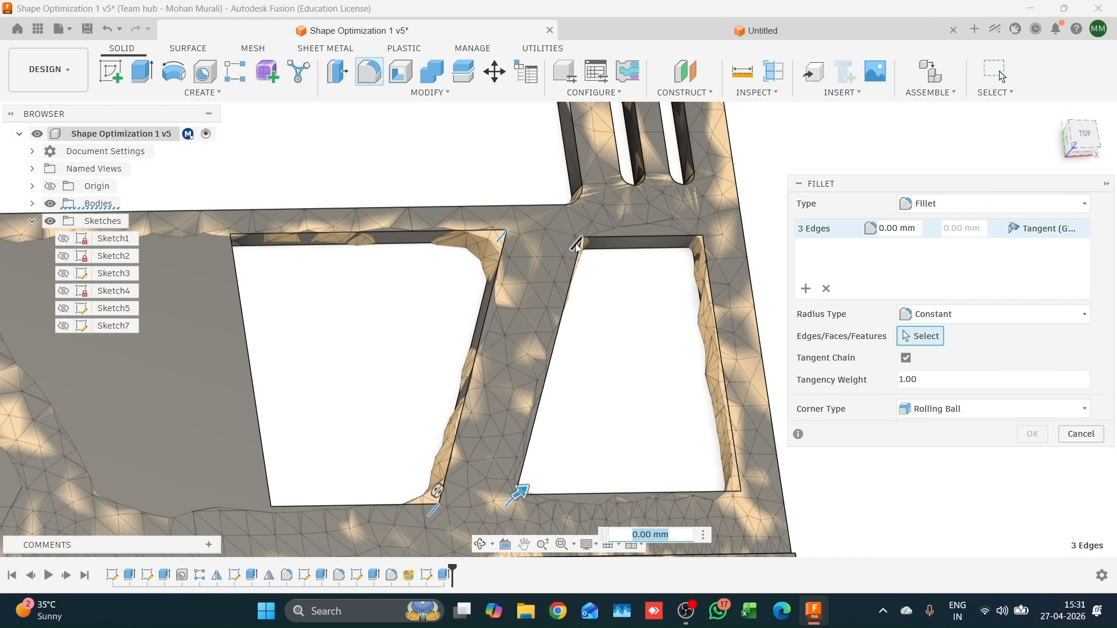
click(579, 246)
click(700, 246)
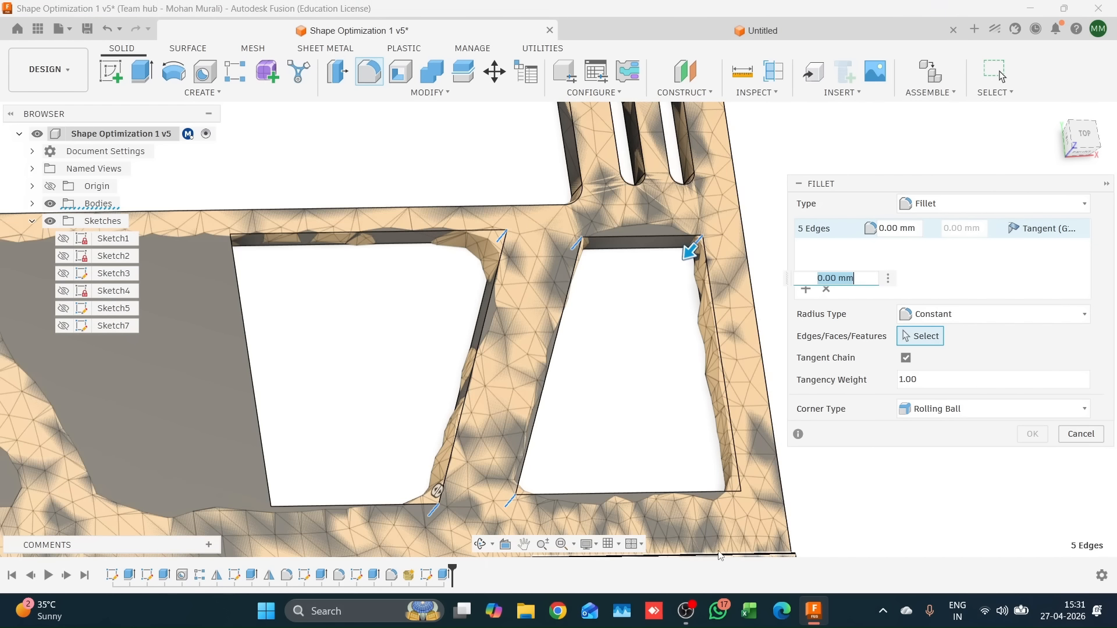
click(734, 496)
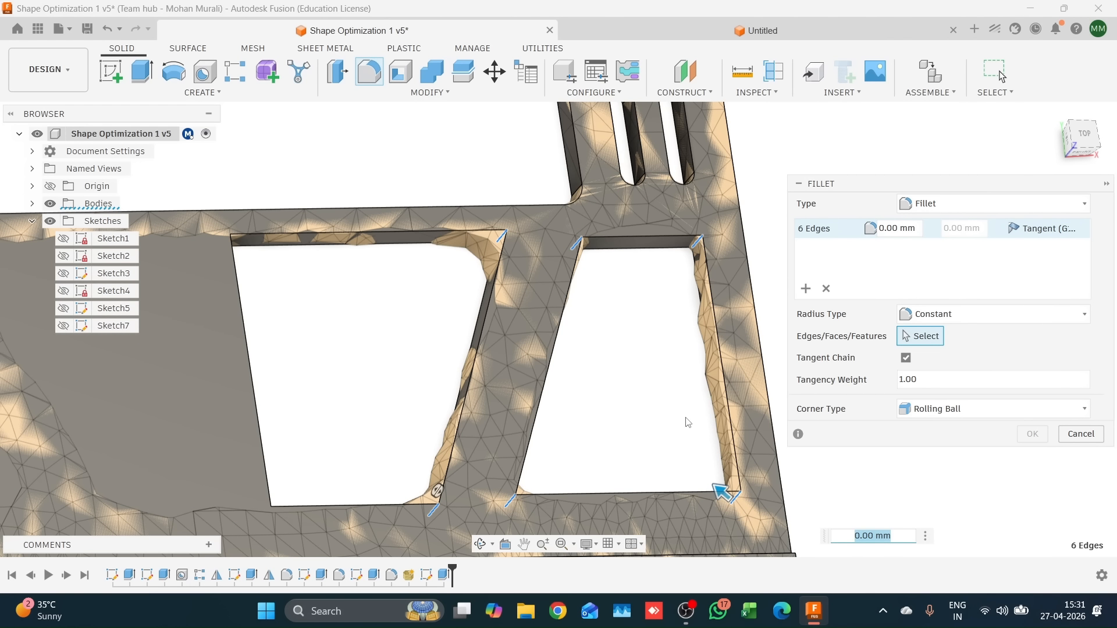
text(5)
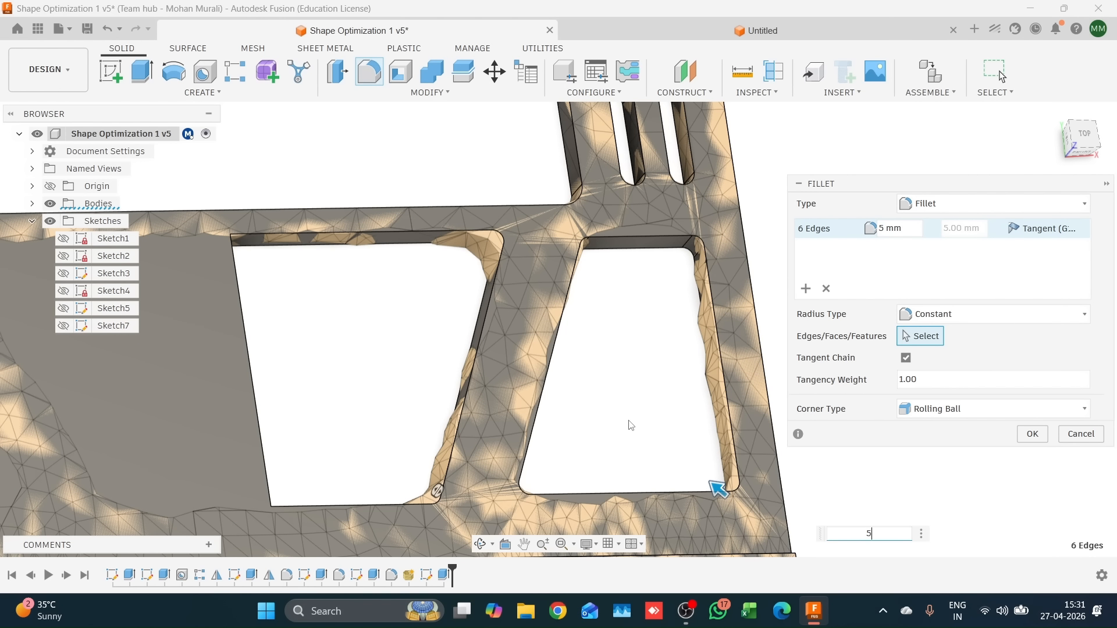
click(1032, 433)
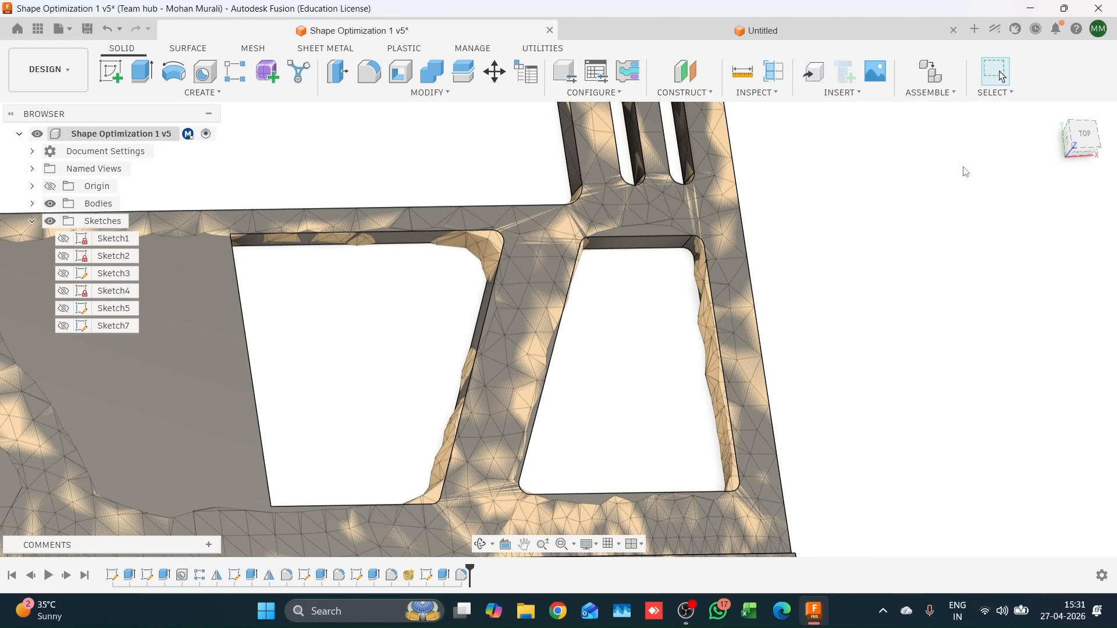
Return to the isometric home view and hide the Study 1 mesh body, leaving the solid body shown.
click(1055, 114)
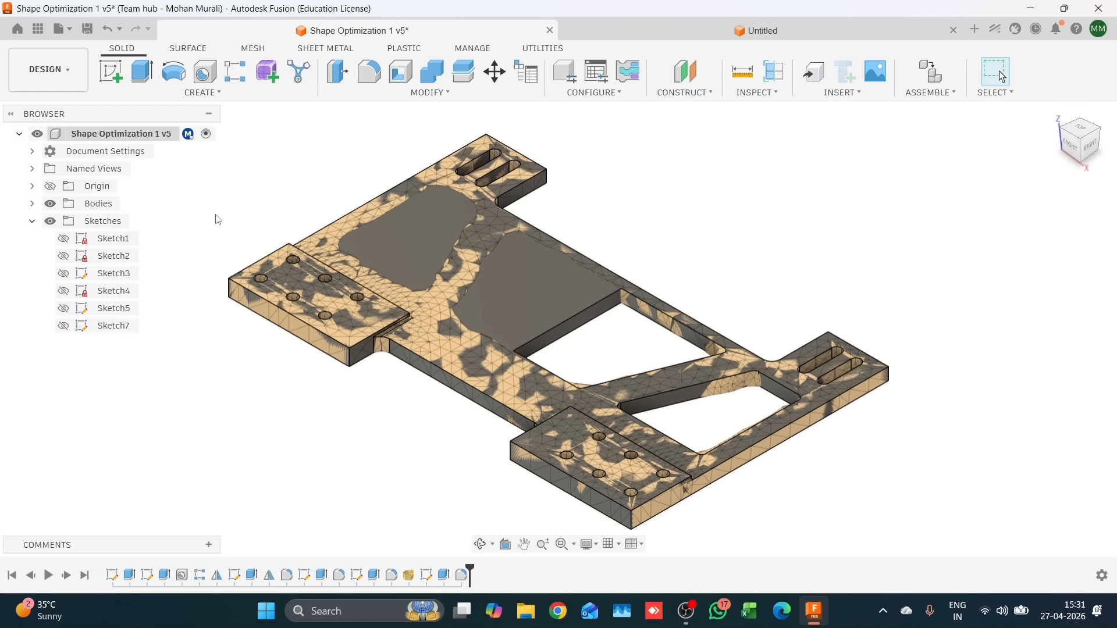
click(33, 204)
click(63, 239)
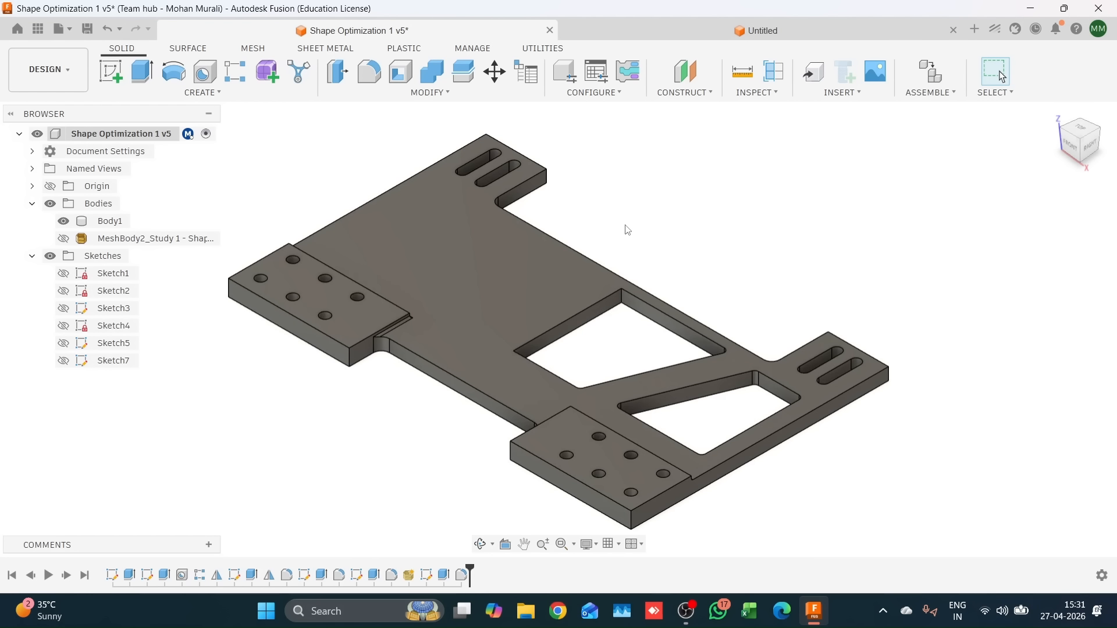
Mirror the two-profile cut extrusion and its corner fillet as features across the vertical YZ origin plane, with Identical compute type.
click(247, 94)
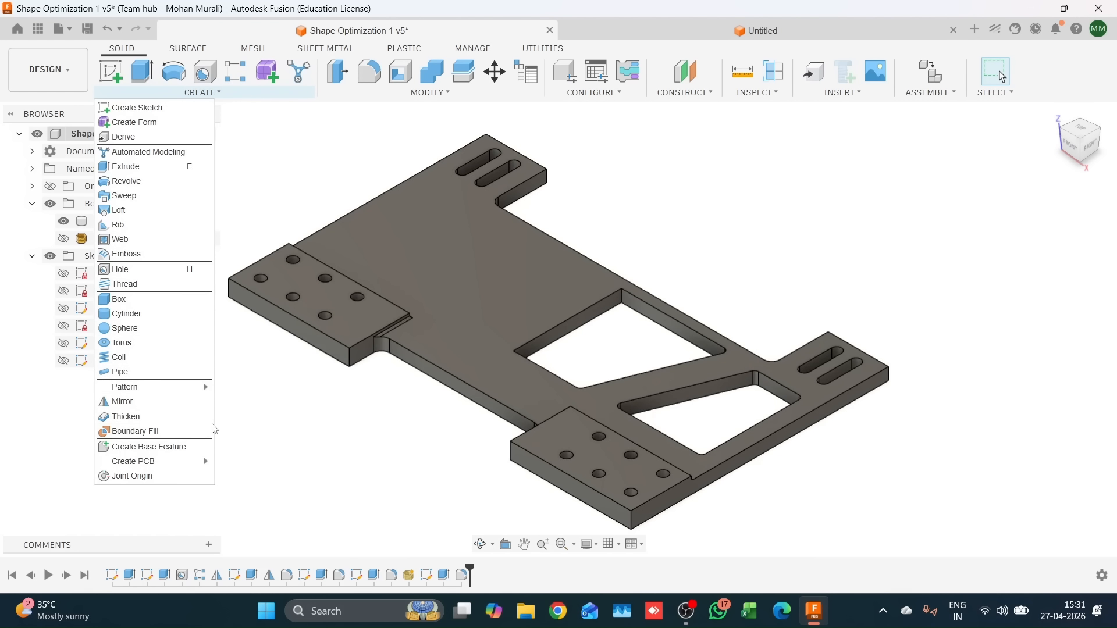
click(122, 401)
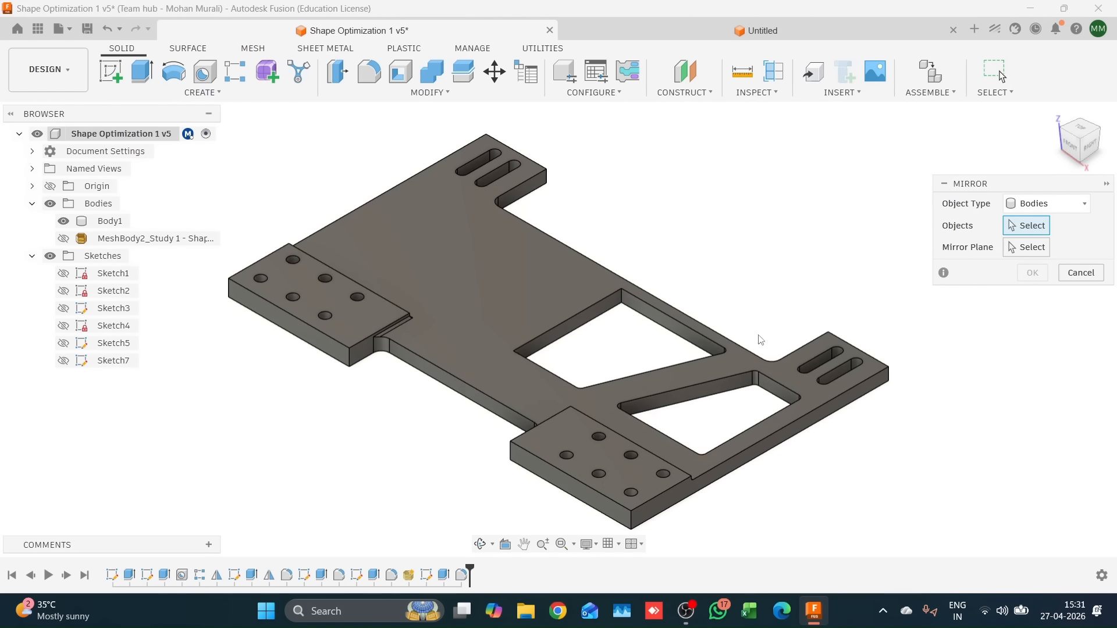
click(1065, 202)
click(1019, 262)
click(445, 577)
click(462, 579)
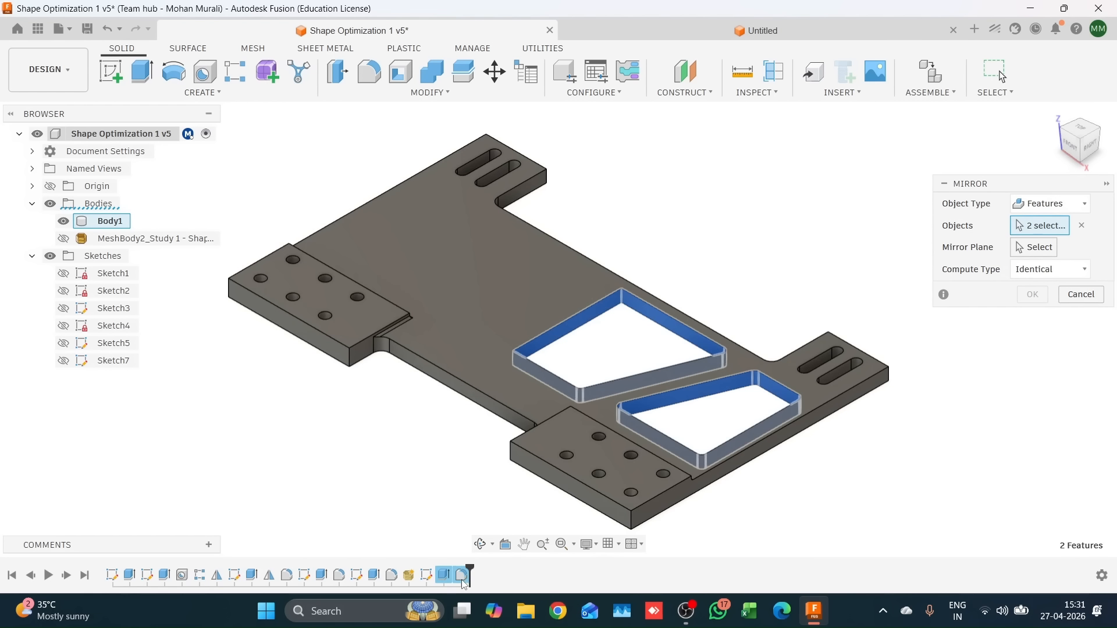
click(1040, 247)
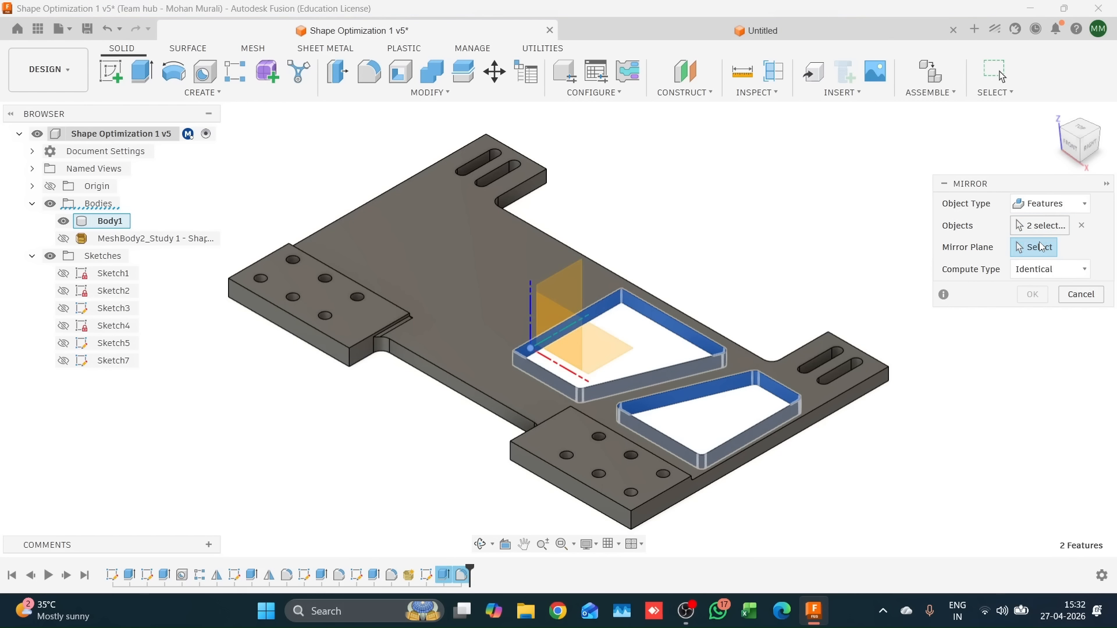
click(569, 270)
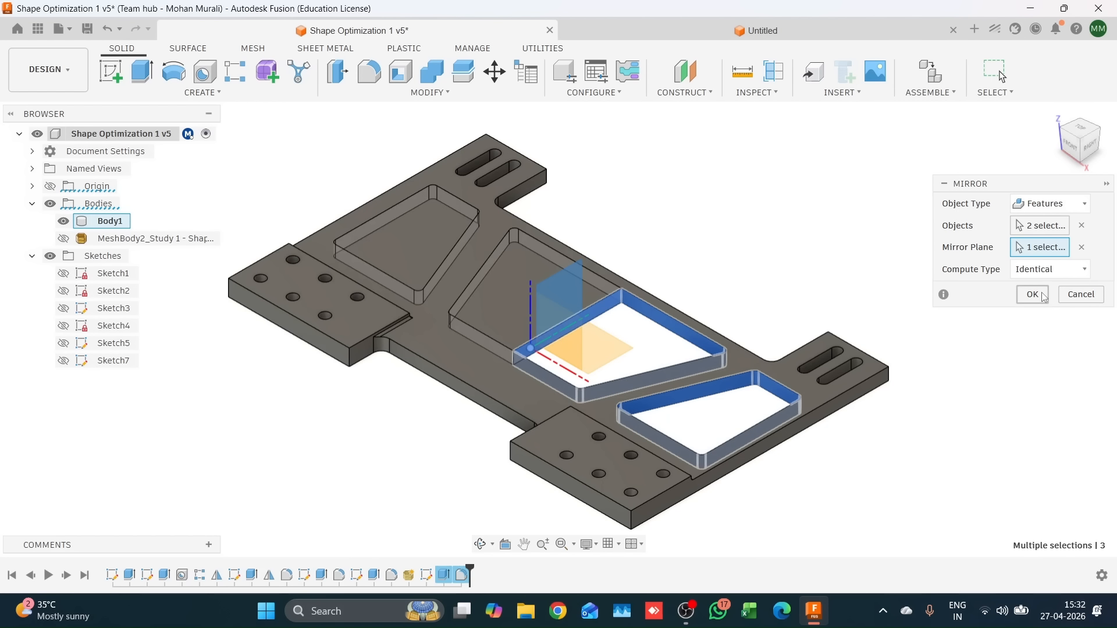
click(1033, 294)
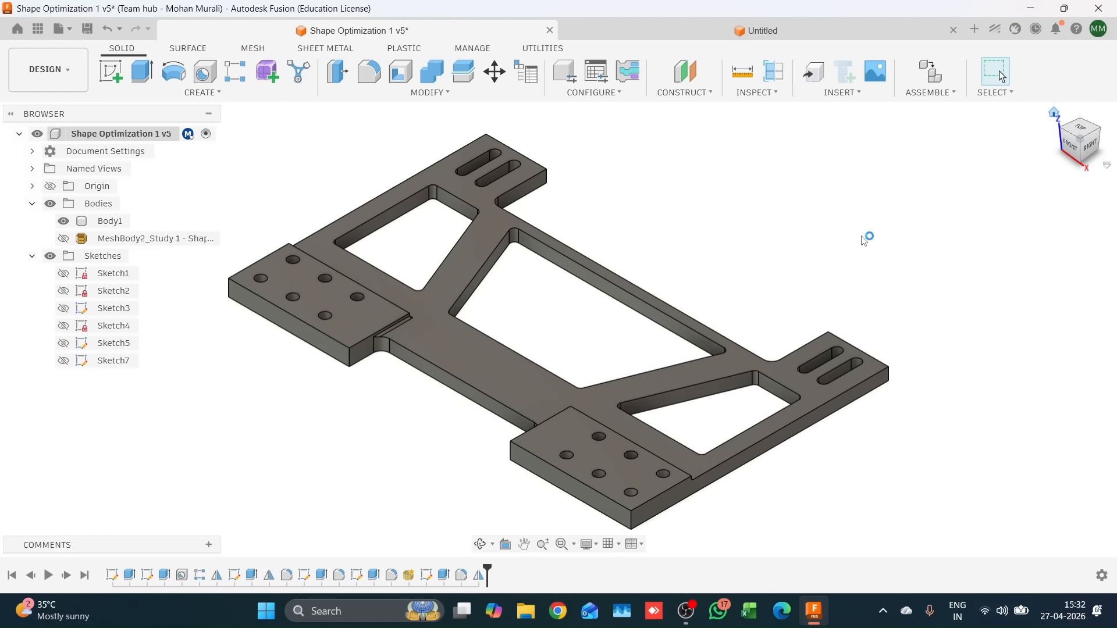
Check the physical properties of the top-level component, including its mass, with the hidden mesh body still in the design.
shift+middle_drag(676, 220, 697, 252)
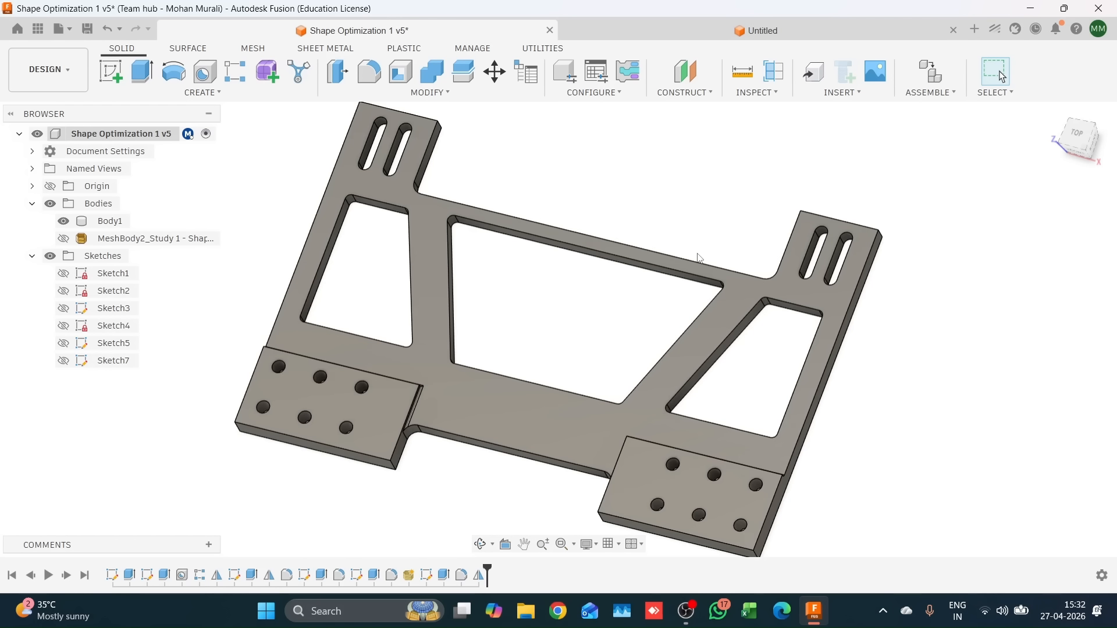
right_click(147, 135)
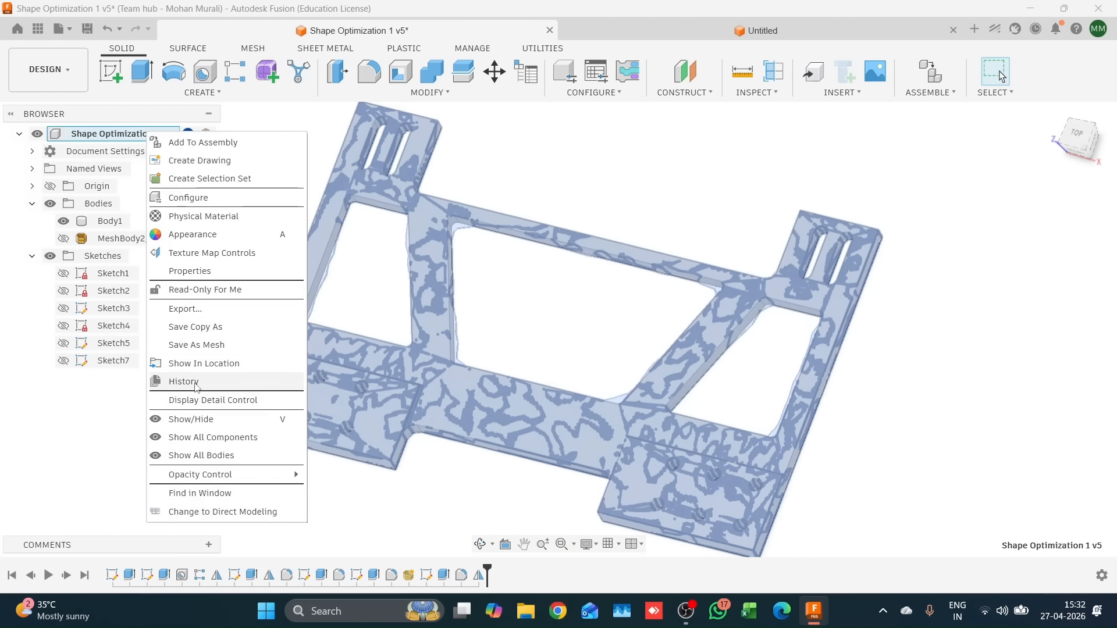
click(198, 271)
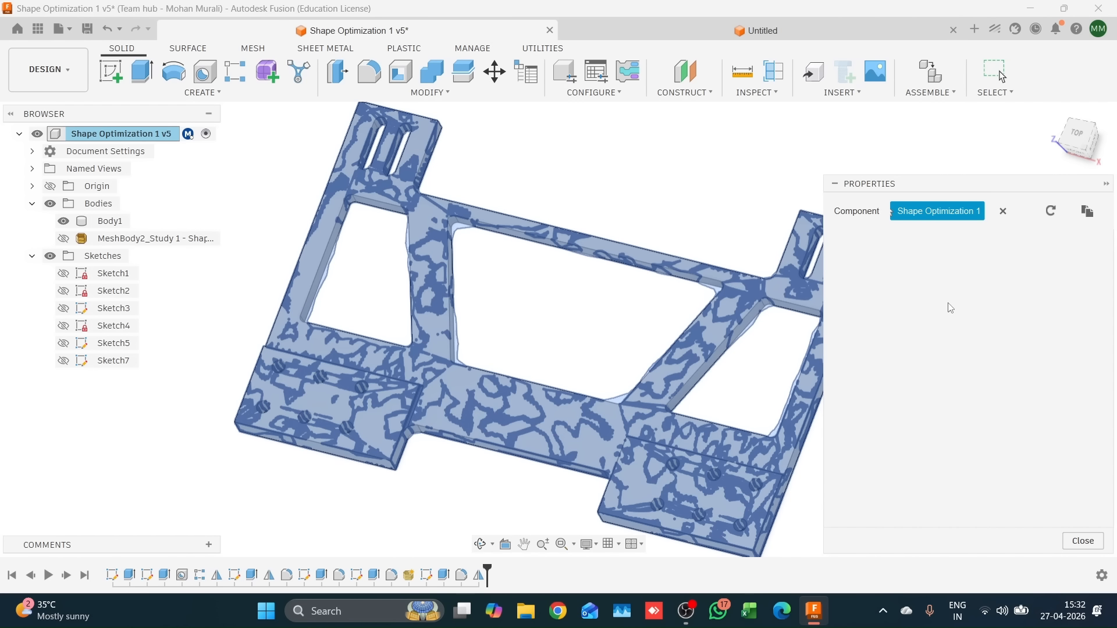
scroll(1011, 392, down, 3)
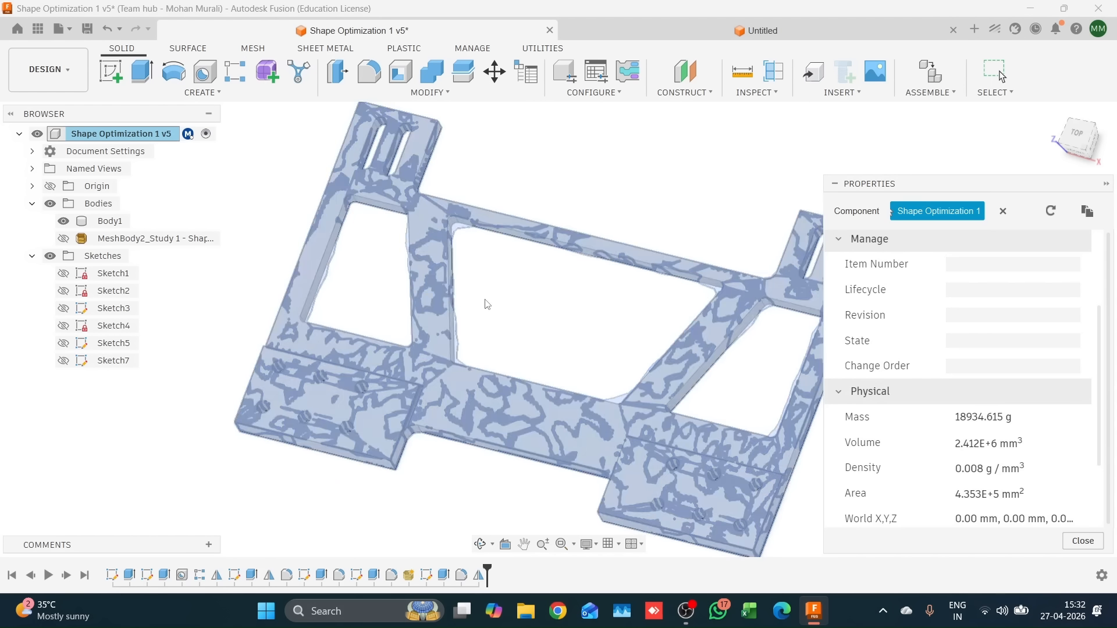
click(487, 305)
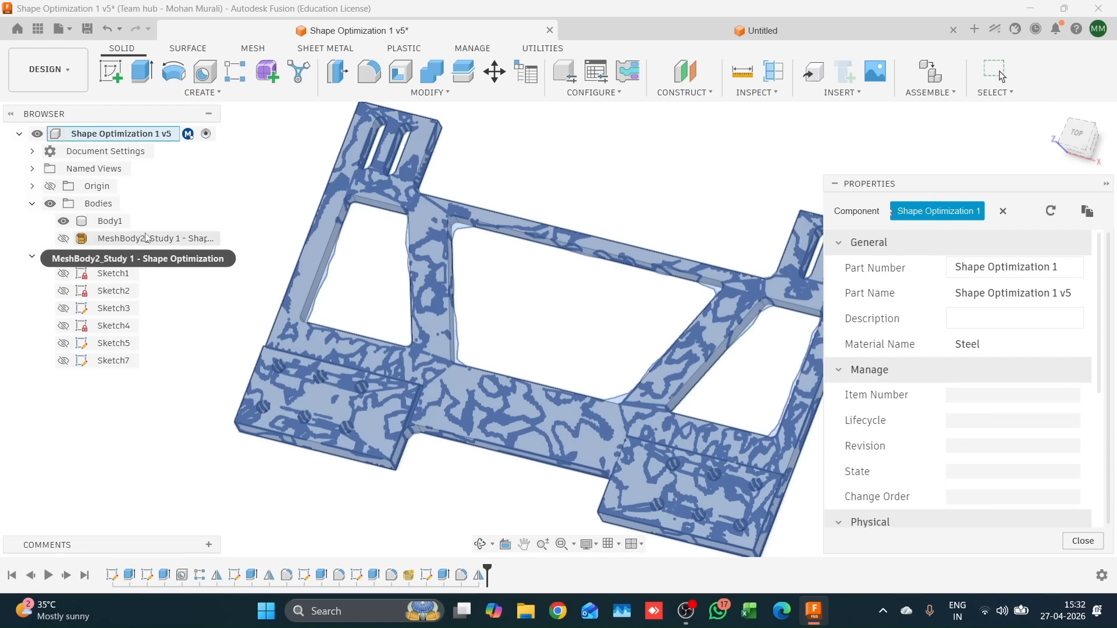
key(Escape)
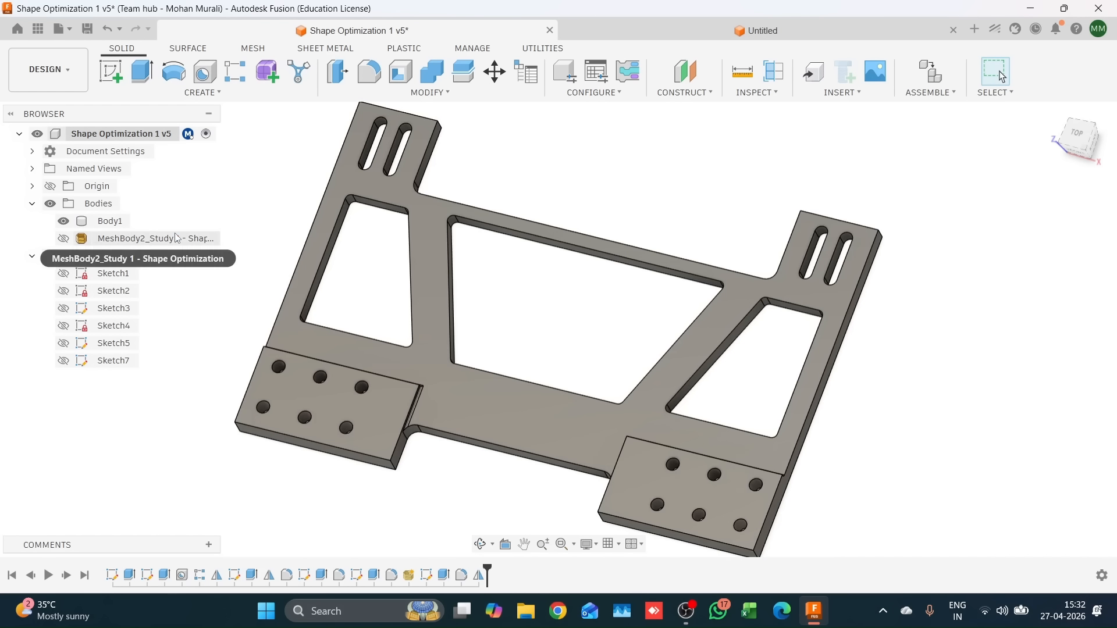
Delete the hidden Study 1 mesh body, and recheck the component's mass in its physical properties.
right_click(178, 237)
click(227, 468)
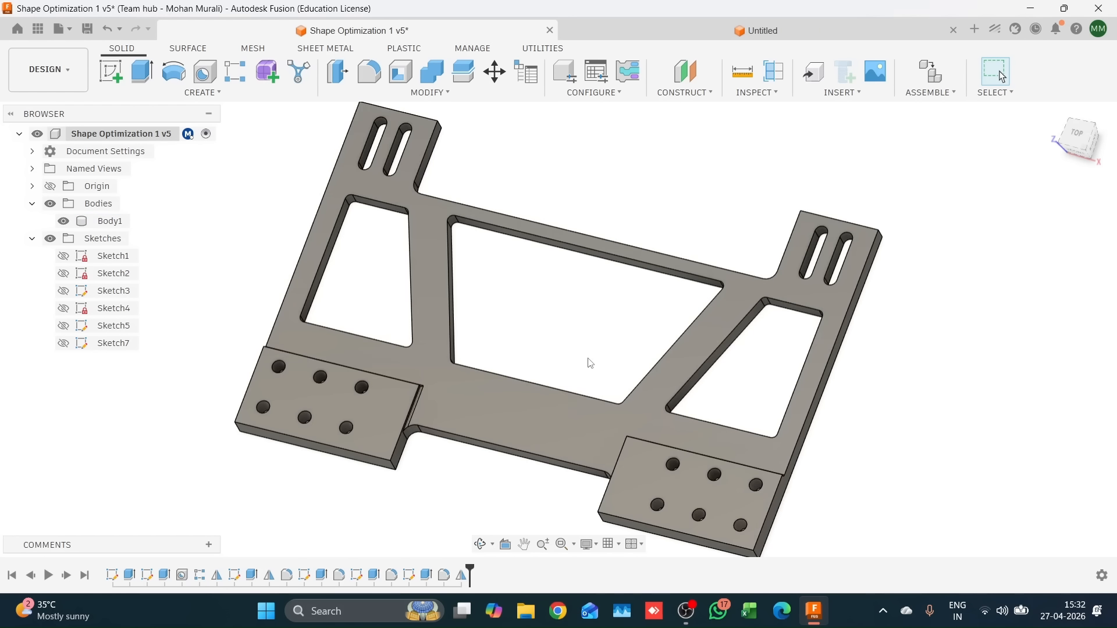
right_click(118, 134)
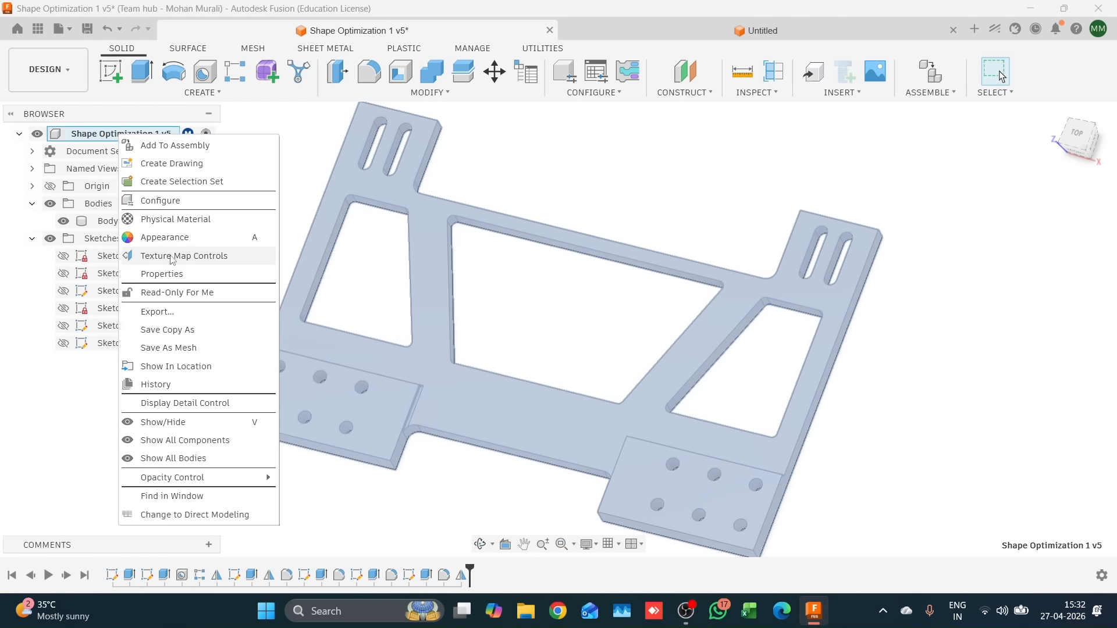
click(163, 274)
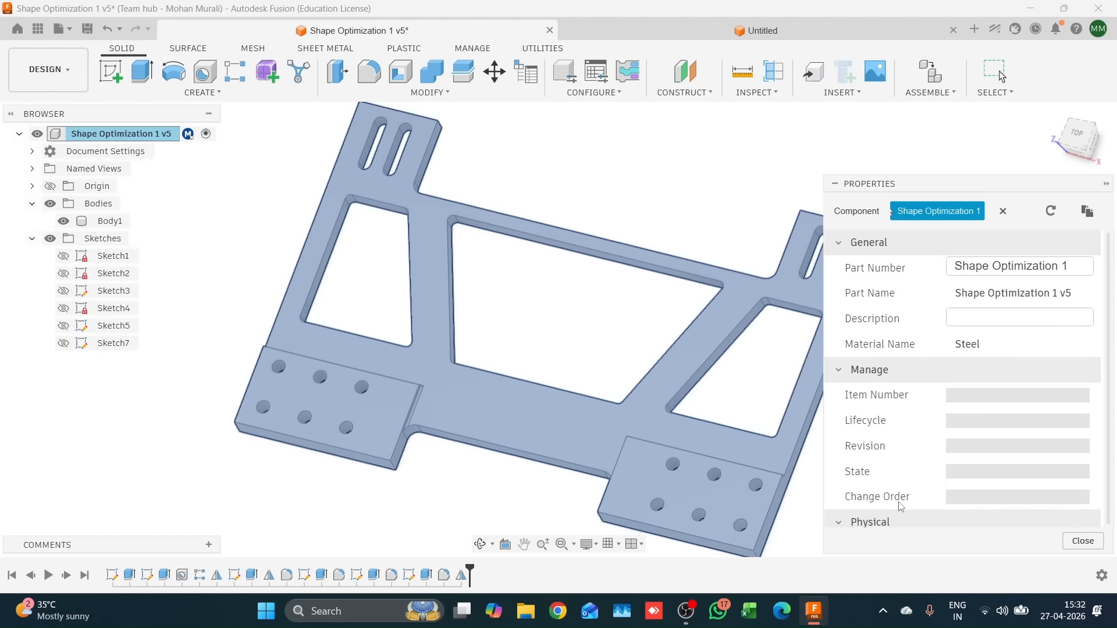
scroll(914, 470, down, 4)
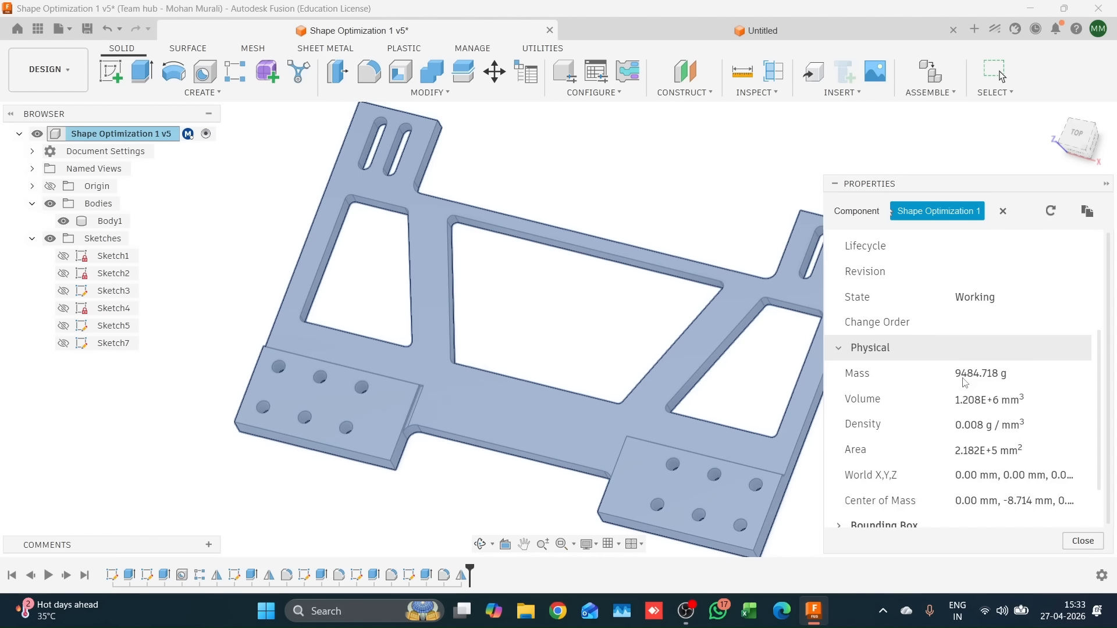
click(1083, 541)
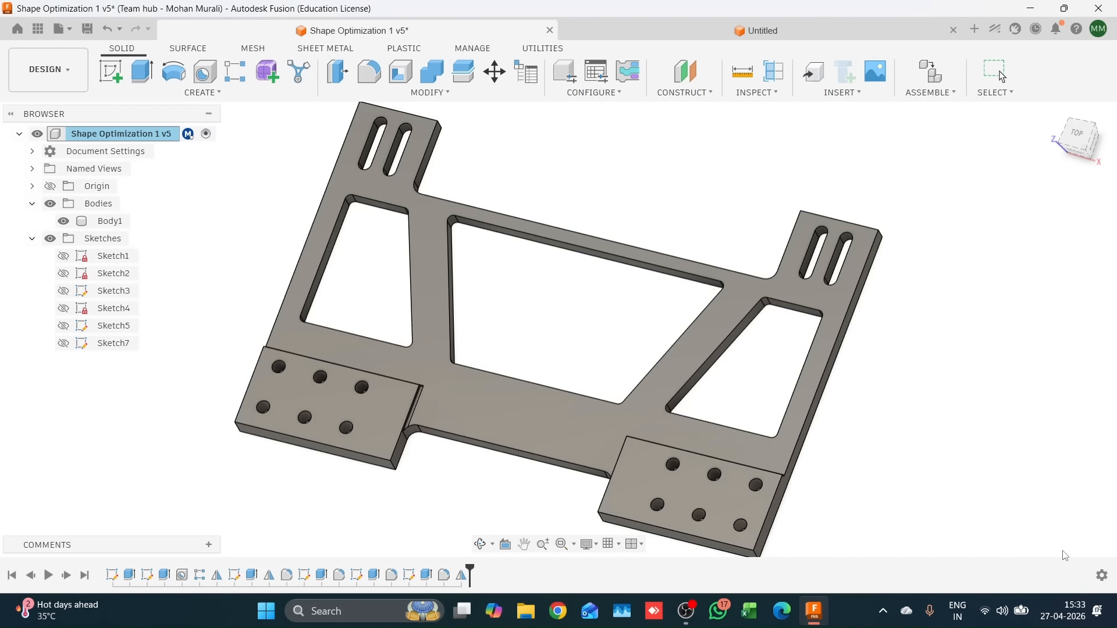
click(1052, 115)
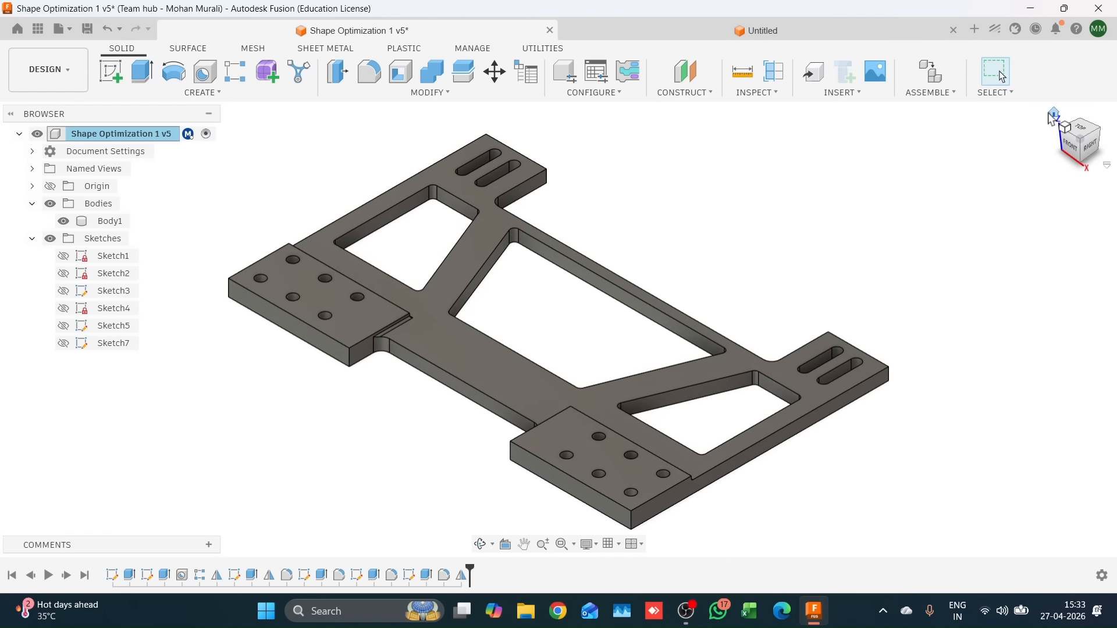